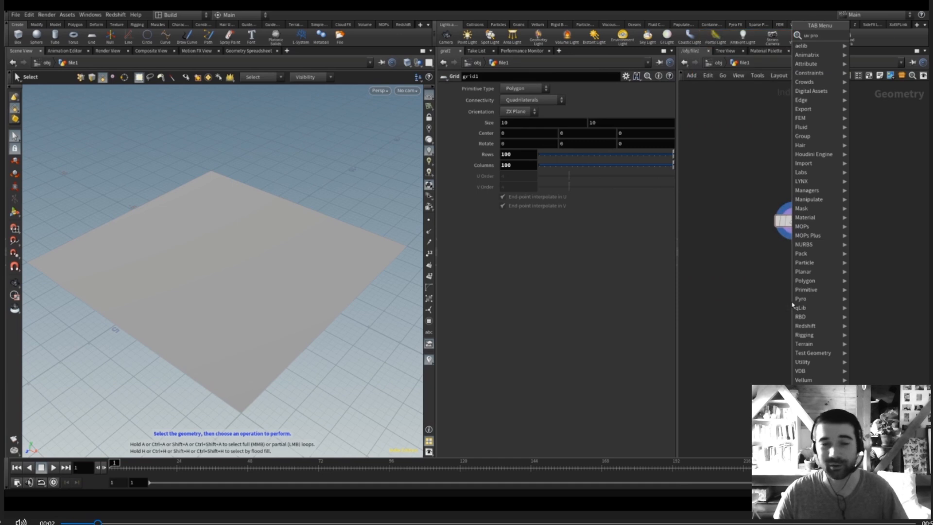
Add a UV Project node below the grid, then a UV Quick Shade node
key(Return)
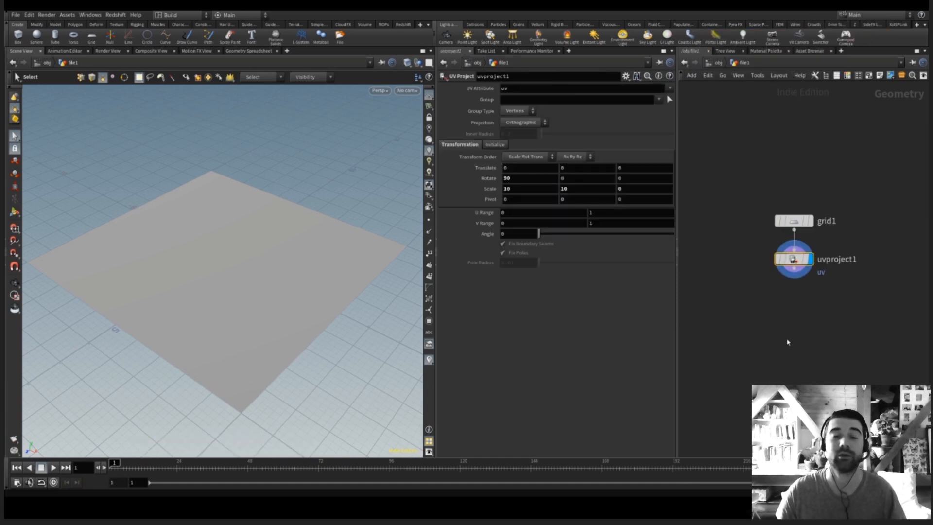
key(Tab)
text(uv q)
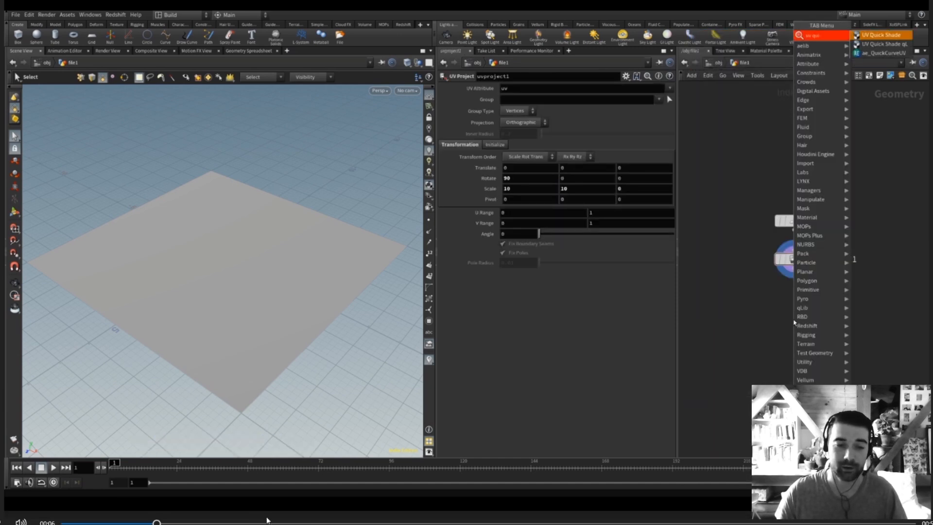
key(Return)
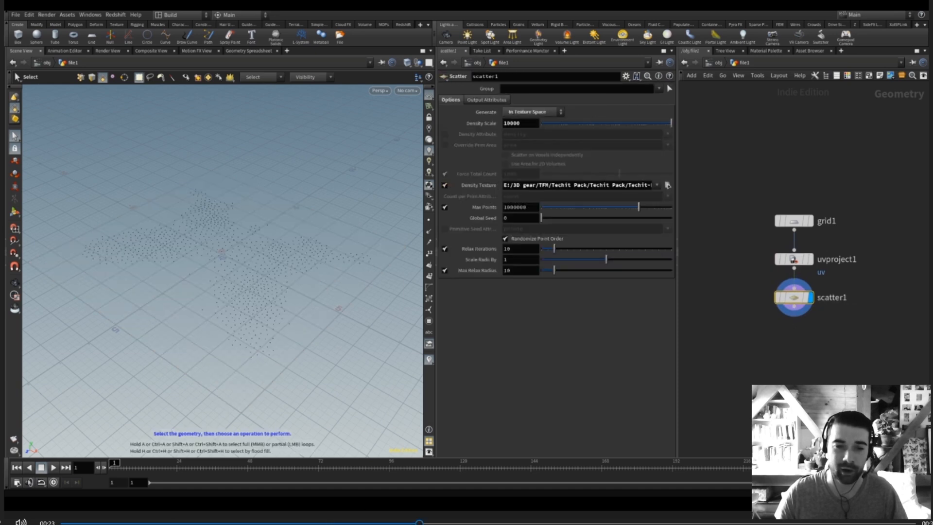
Move the Scatter node down and insert an Attribute from Map node between the UV Project and Scatter nodes
alt+drag(252, 257, 263, 301)
drag(794, 297, 794, 333)
key(Tab)
text(attribute from)
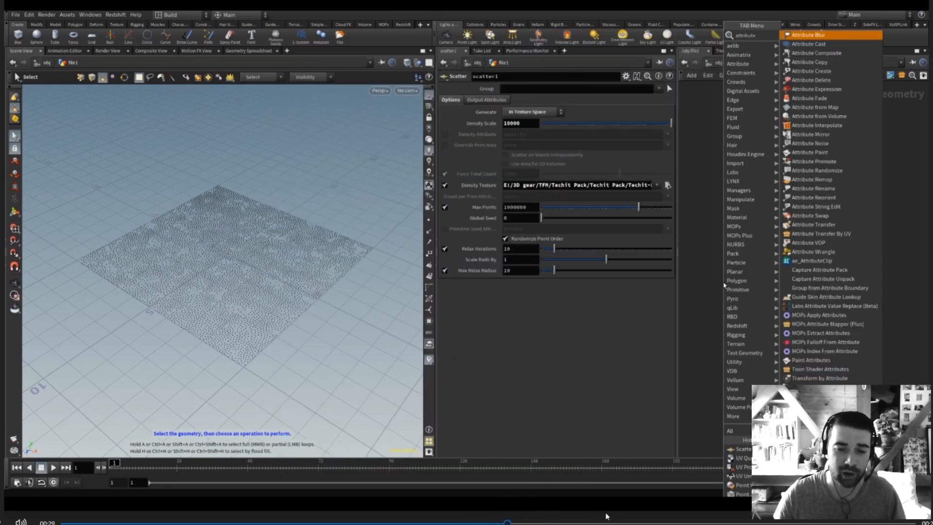
click(622, 523)
click(691, 523)
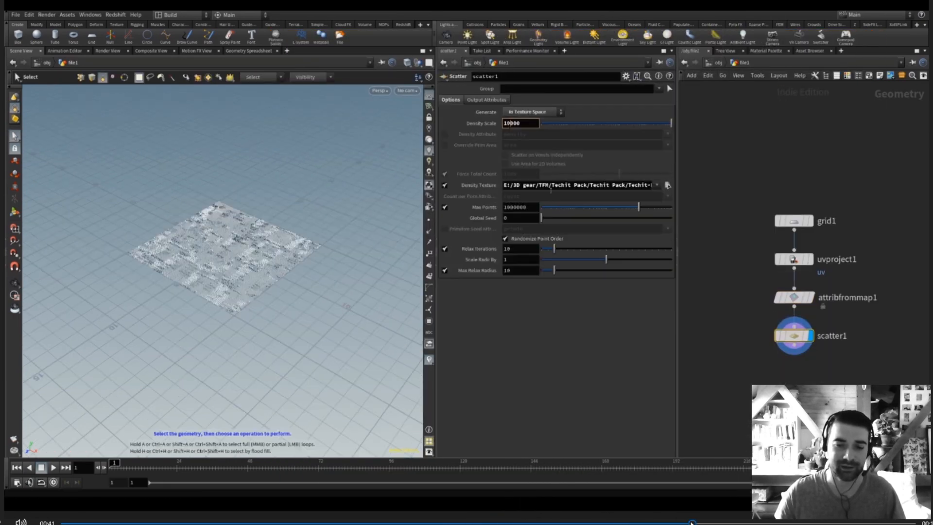
Set the Scatter node's Density Scale to 50000
key(Left)
key(BackSpace)
text(5)
key(Return)
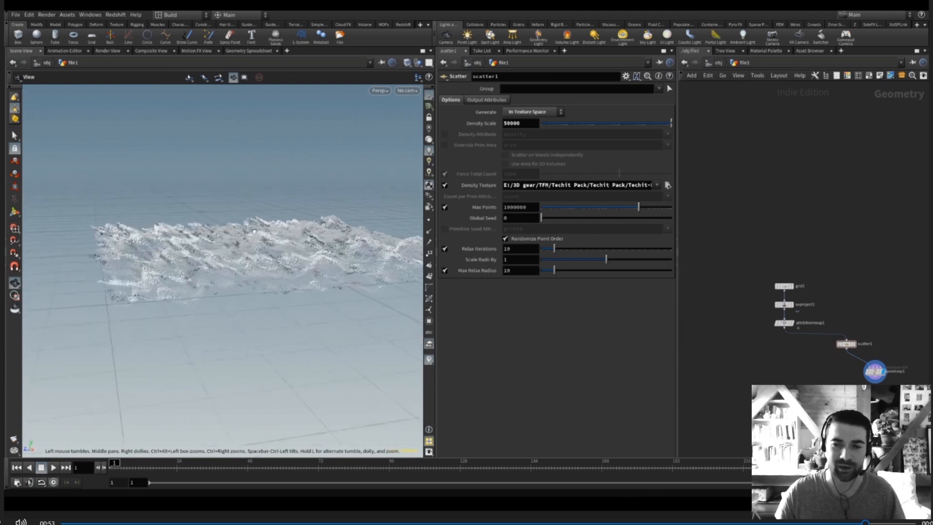
key(Right)
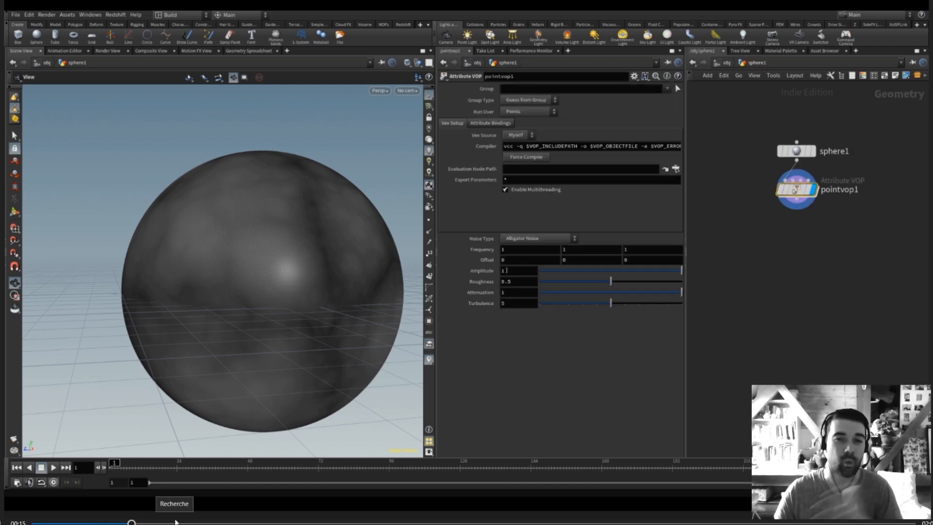
click(175, 519)
click(200, 520)
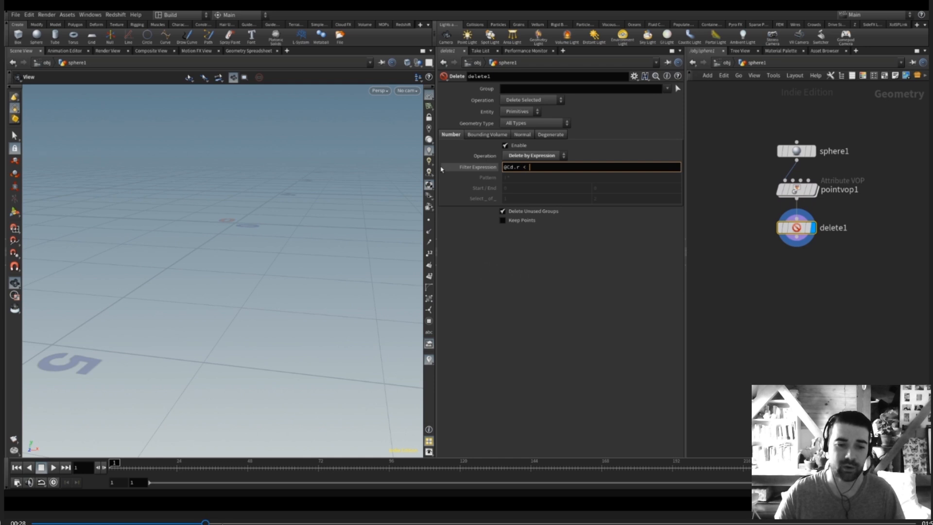
key(Right)
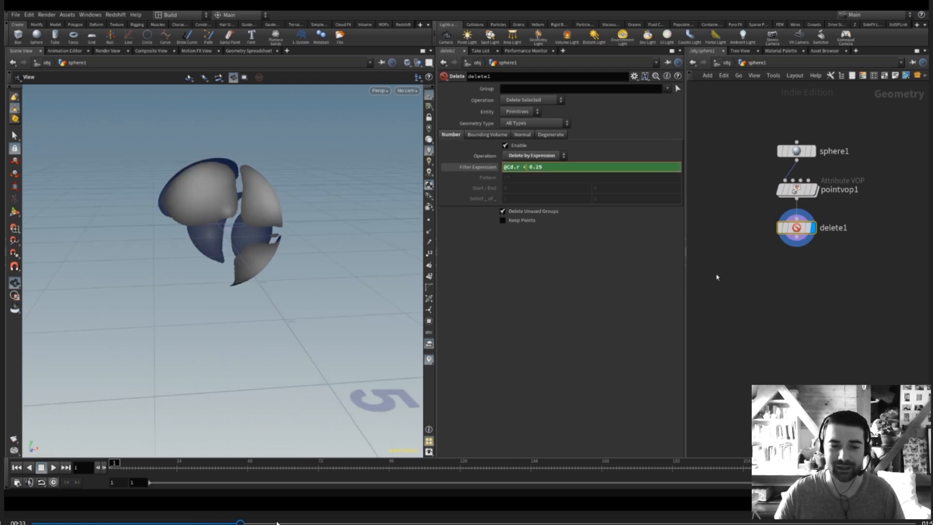
click(277, 522)
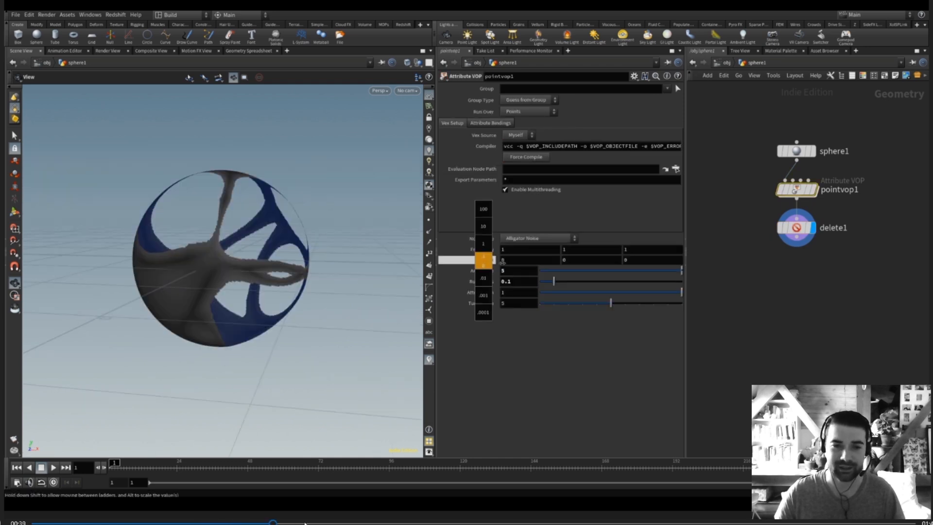
click(316, 523)
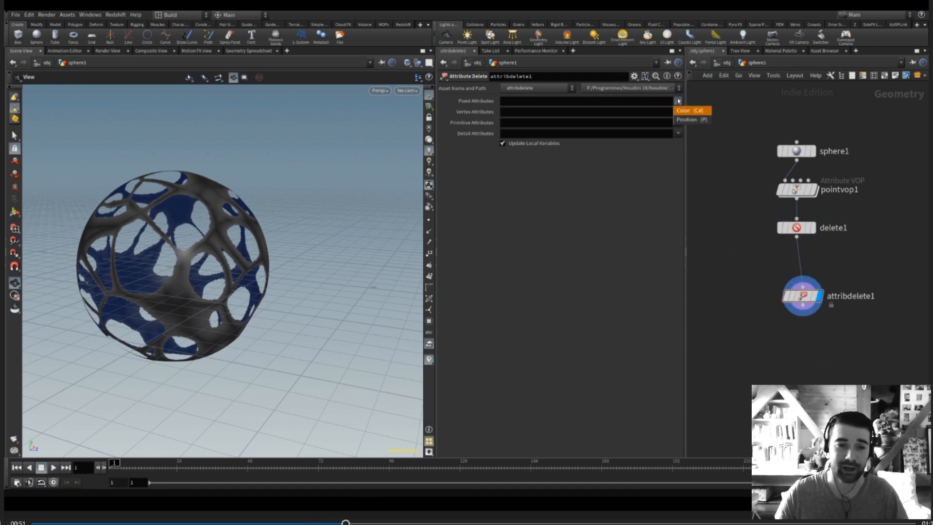
click(474, 523)
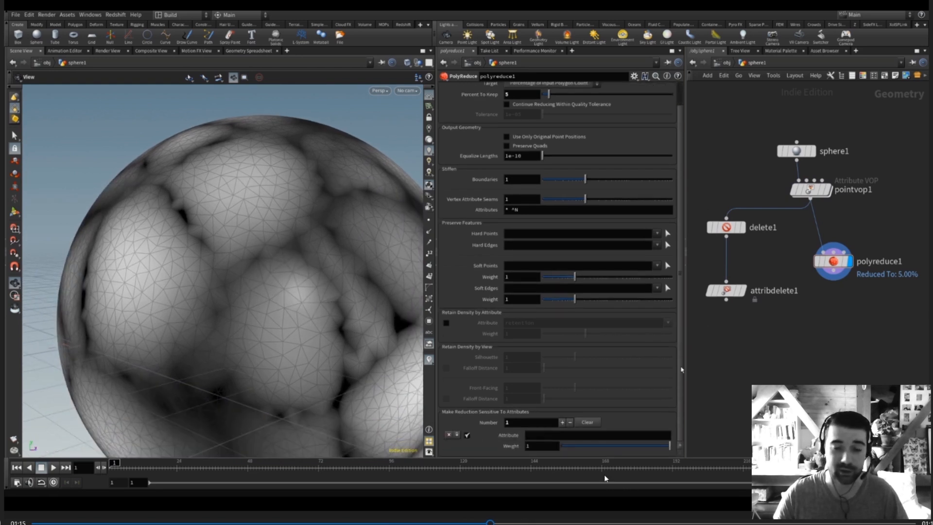
click(577, 522)
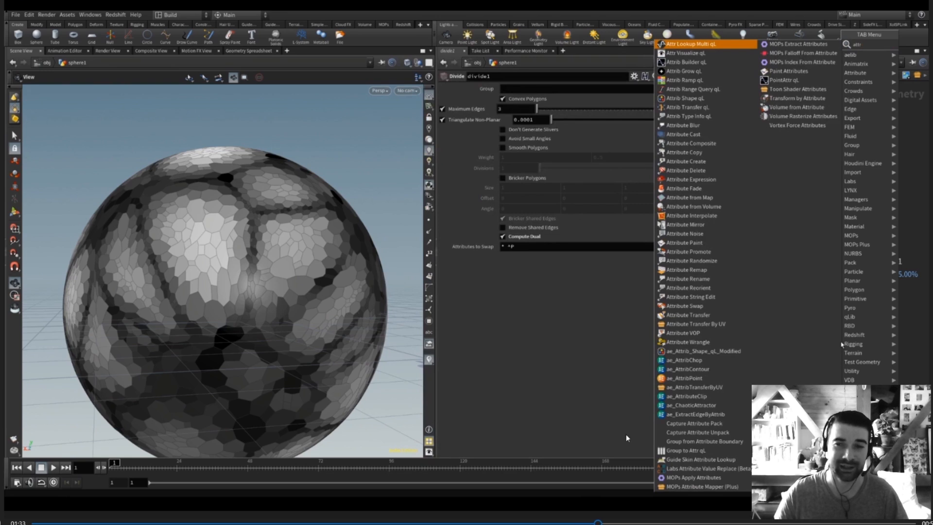
click(721, 523)
click(818, 523)
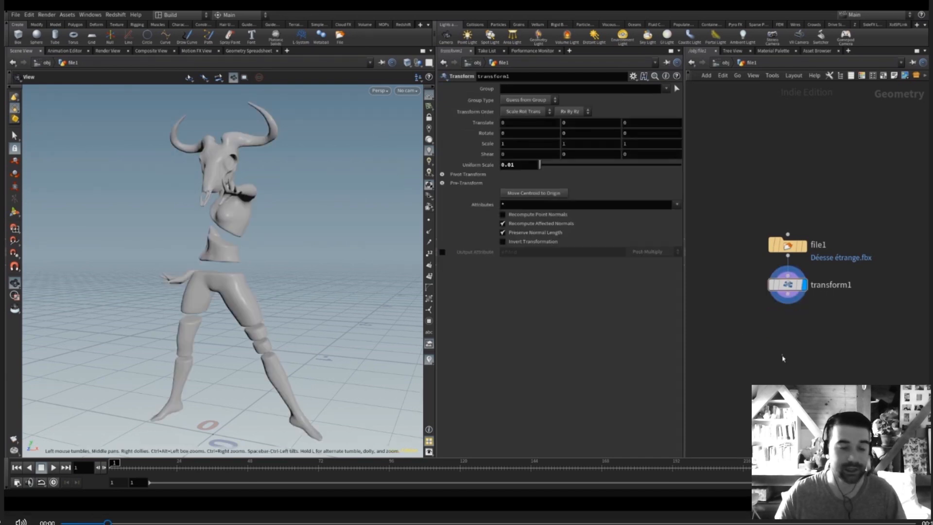
Add a Scatter node below the Transform node and open the connection type choices of the Connect Adjacent Pieces node
key(Tab)
text(SCAT)
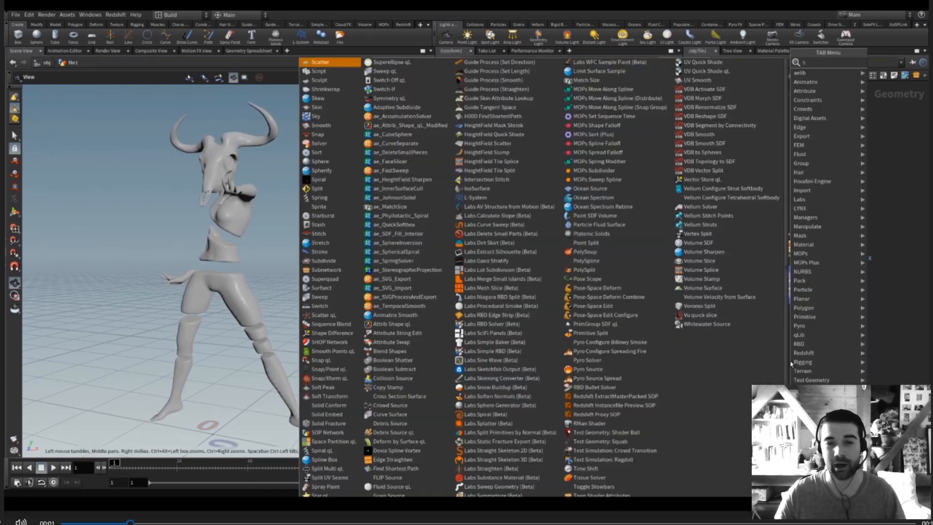
key(Return)
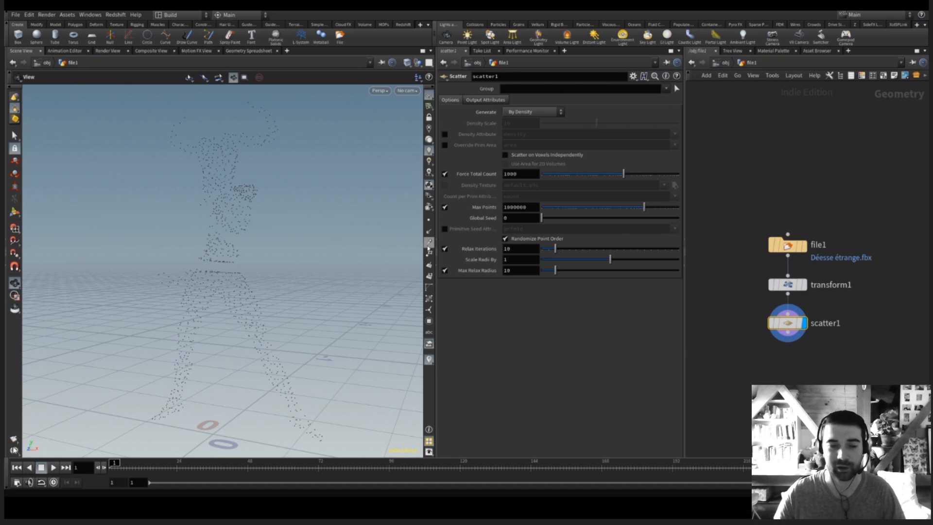
click(446, 249)
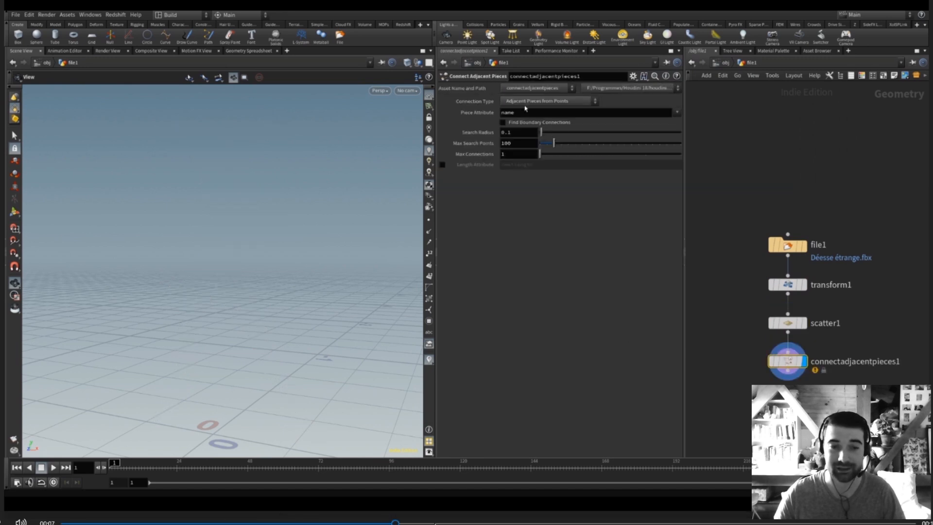
click(525, 104)
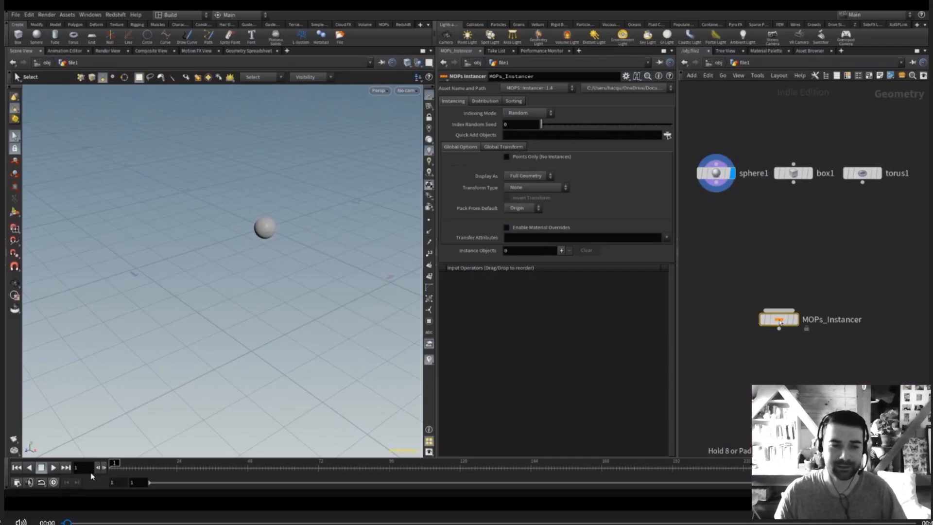
Add a MOPs Instancer node and place it below the box node
key(Delete)
key(Tab)
text(mops)
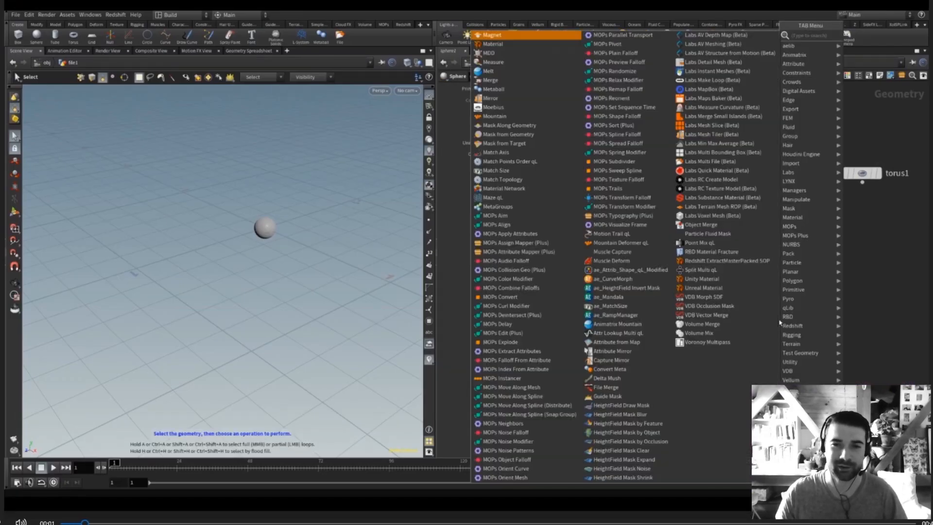
text( insta)
key(Return)
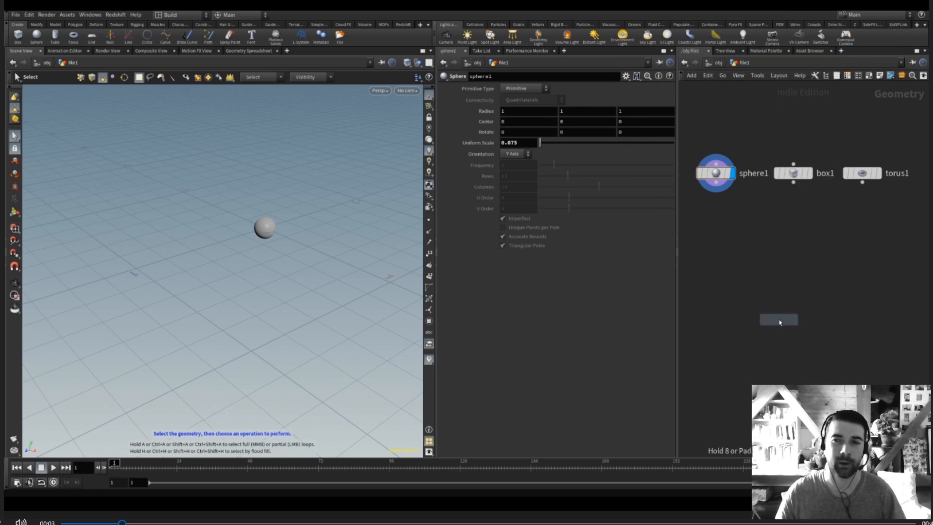
click(780, 323)
drag(790, 307, 789, 271)
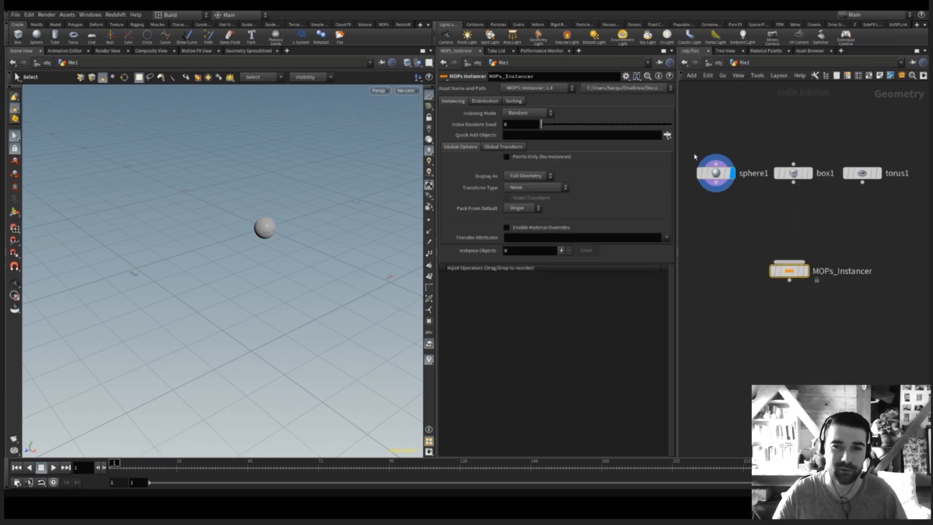
Connect the sphere, box and torus nodes to the MOPs Instancer and display its result
drag(694, 156, 790, 270)
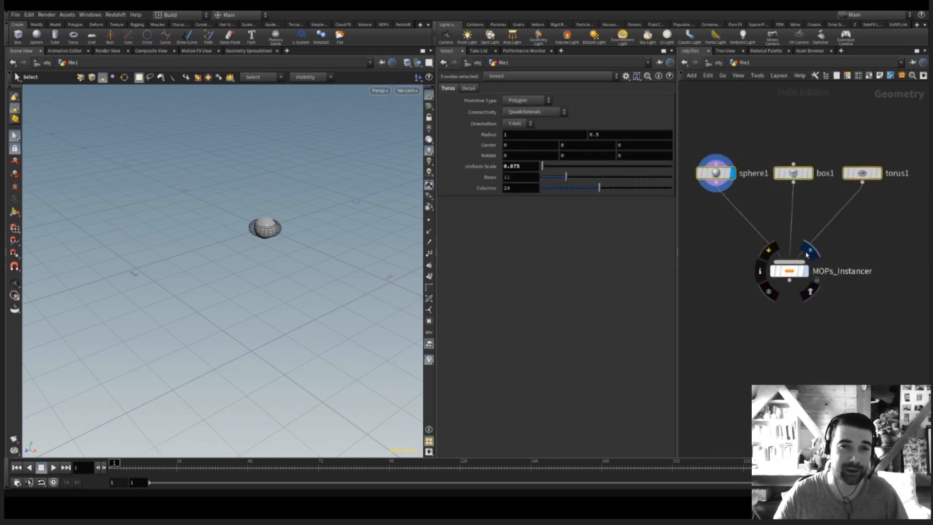
click(791, 271)
alt+drag(248, 164, 264, 193)
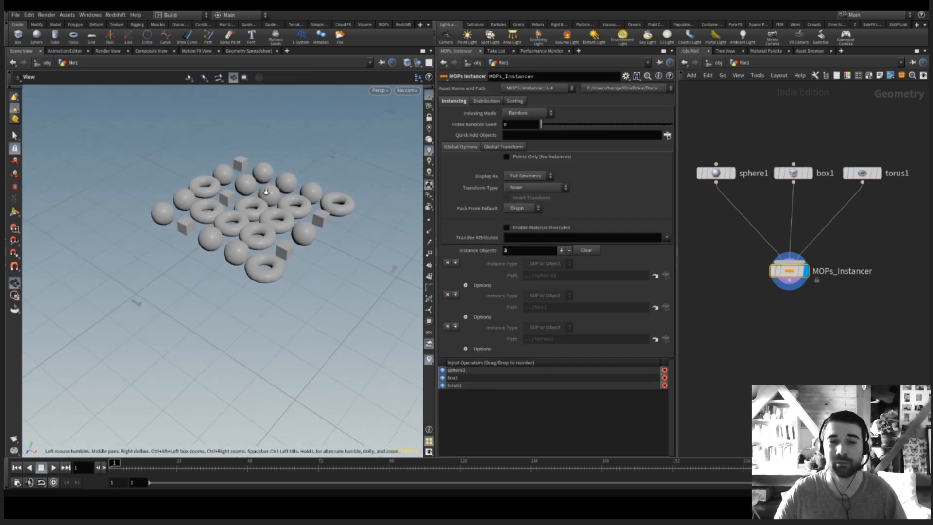
Set the MOPs Instancer's Indexing Mode to Ordered
scroll(262, 197, up, 2)
alt+middle_drag(260, 200, 259, 229)
click(528, 113)
click(522, 121)
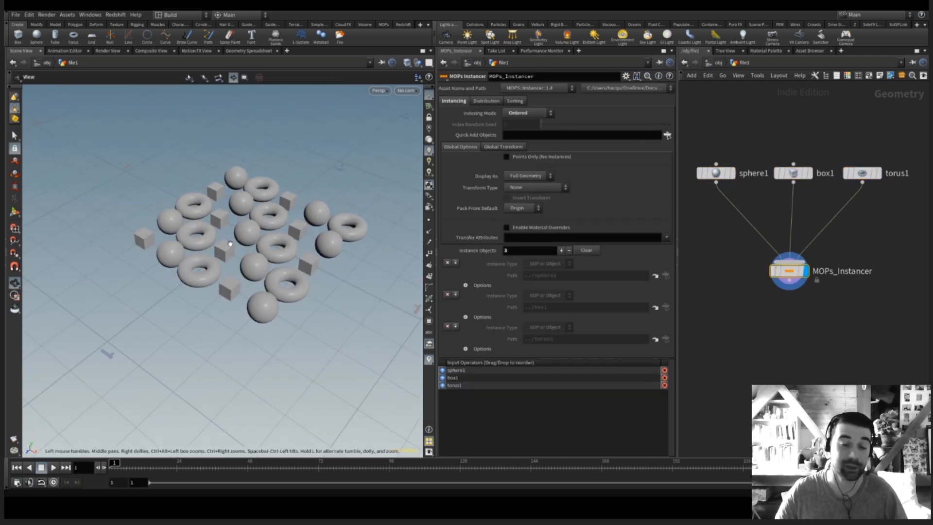
alt+drag(241, 237, 253, 234)
Try the Radial distribution type on the MOPs Instancer
click(486, 101)
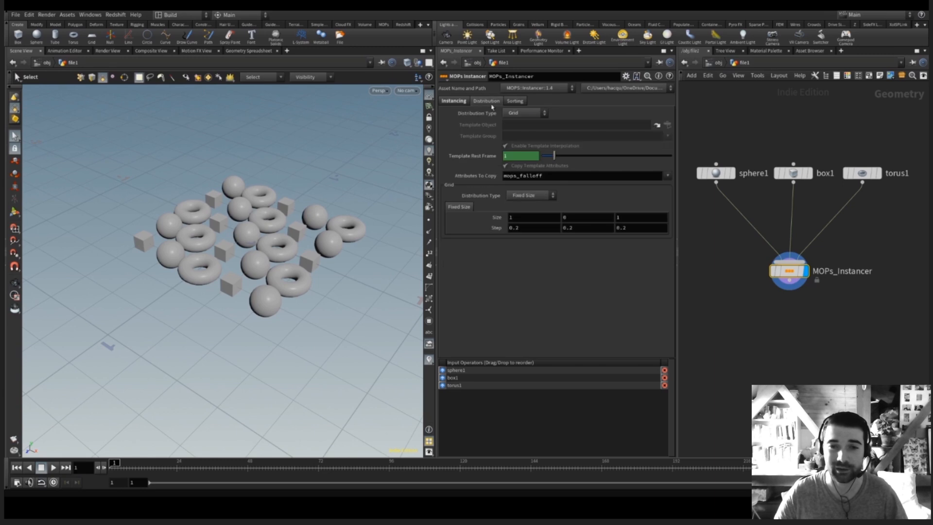
click(525, 113)
click(513, 130)
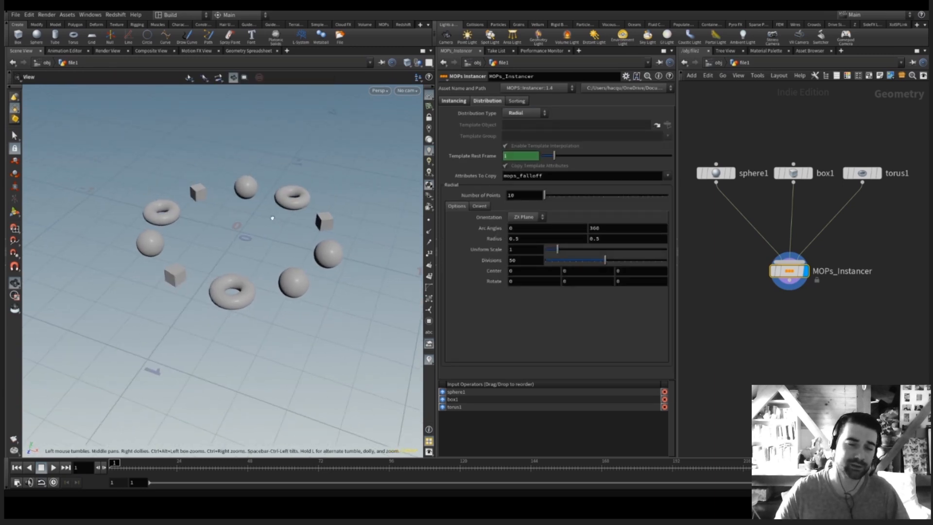
Set the MOPs Instancer's distribution type to Grid and its Y size to 1
click(525, 113)
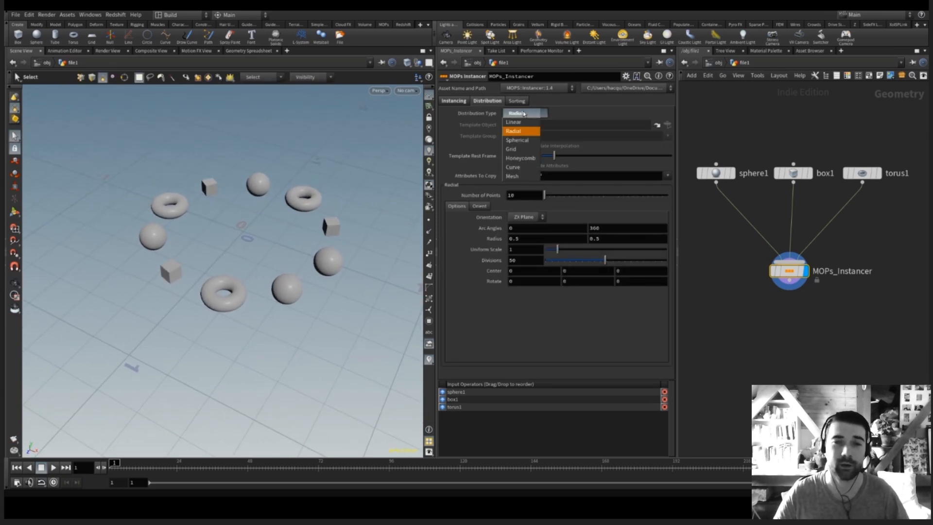
click(519, 149)
text(1)
key(Return)
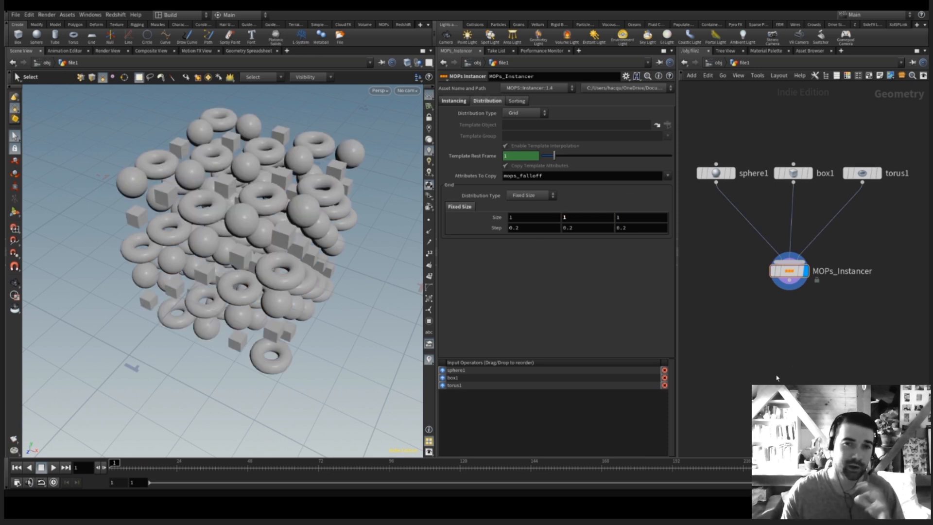
Add a MOPs Shape Falloff node below the MOPs Instancer
key(Tab)
text(shape f)
key(Return)
key(Return)
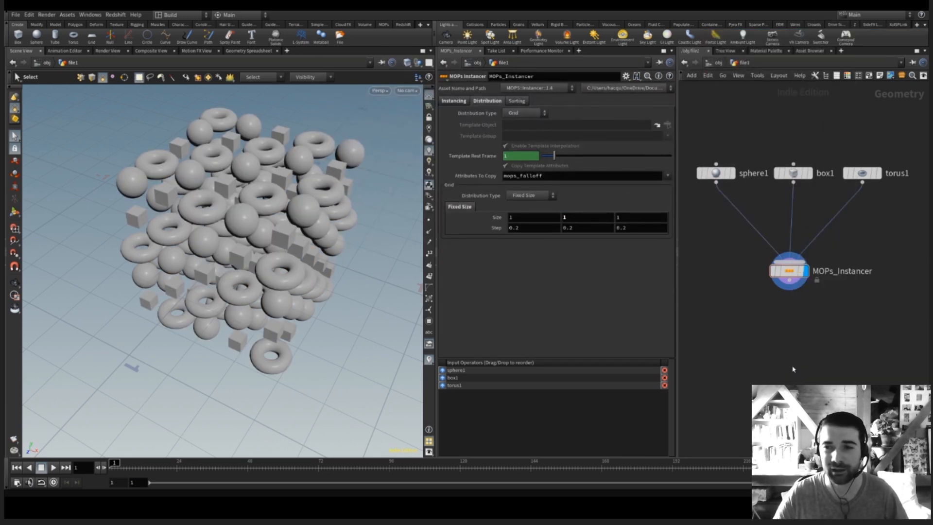
Add a MOPs Randomize node below the MOPs Shape Falloff
key(Tab)
text(random)
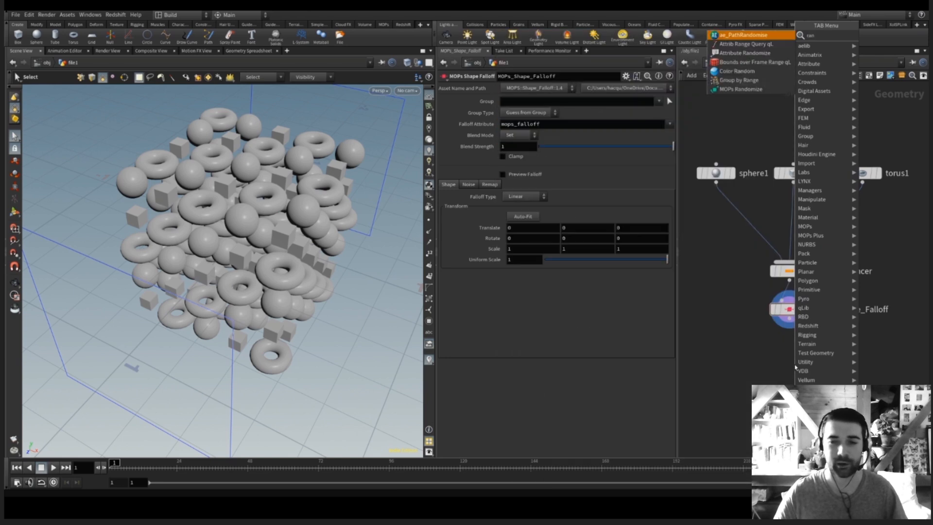
key(Down)
key(Down)
key(Down)
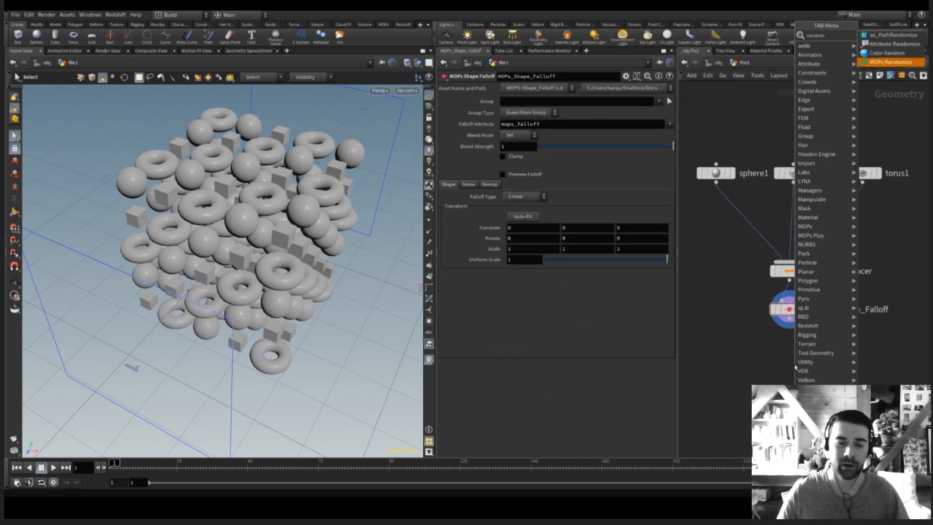
key(Return)
key(Return)
Enable Randomize Scale and Randomize Orientation on the MOPs Randomize node
alt+drag(342, 307, 243, 236)
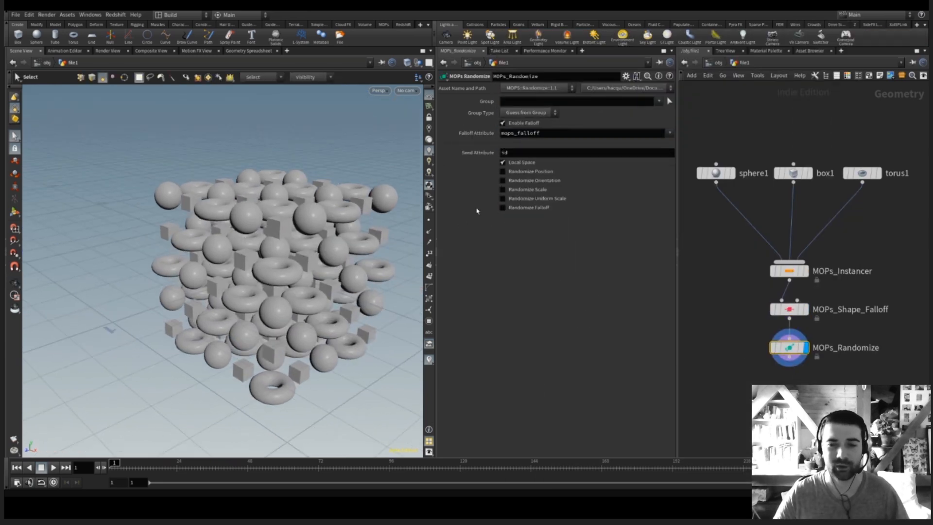
click(503, 190)
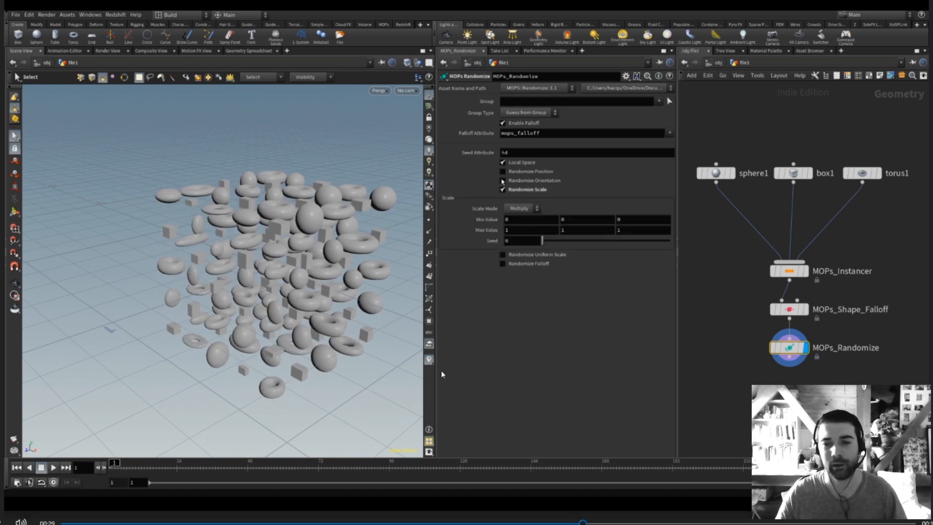
click(503, 180)
alt+scroll(292, 256, down, 3)
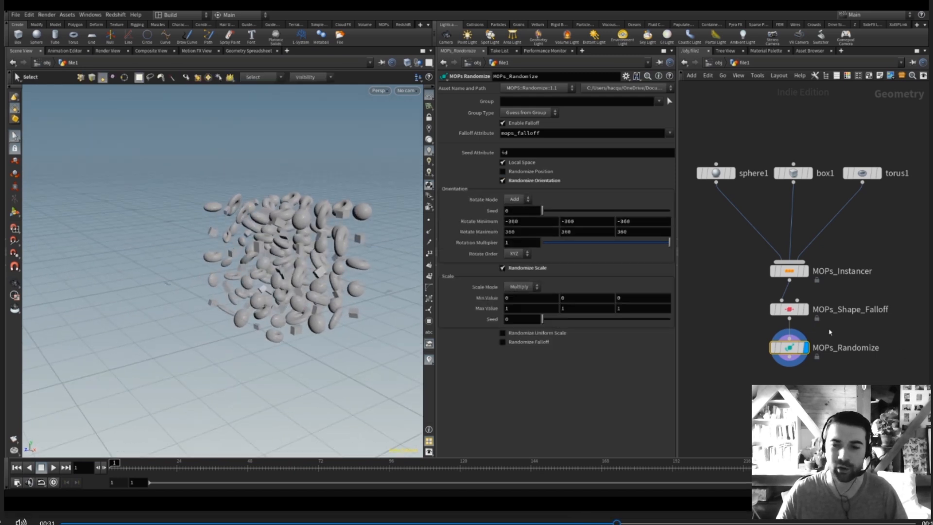
Move the MOPs Shape Falloff along Z into the instanced grid, to a Z translation of about 0.30
click(789, 309)
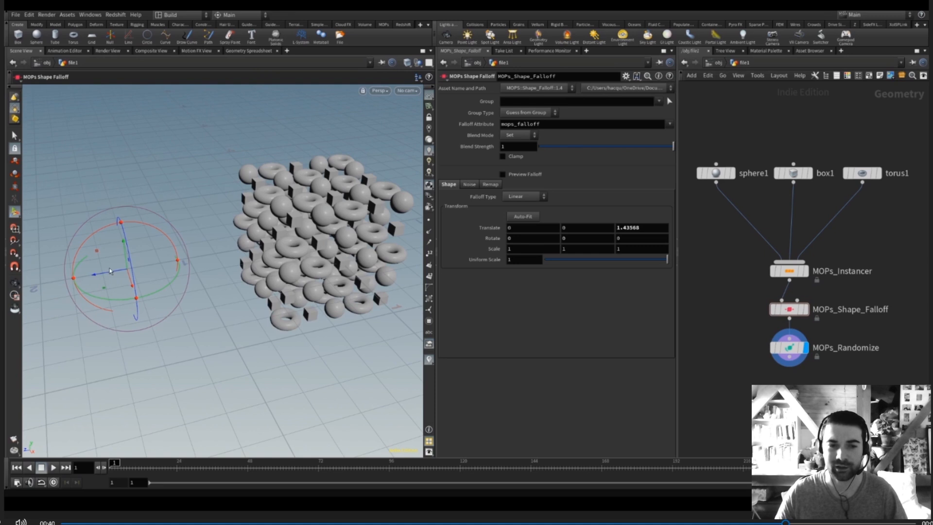
drag(110, 272, 260, 254)
alt+middle_drag(350, 248, 271, 267)
alt+drag(271, 269, 227, 240)
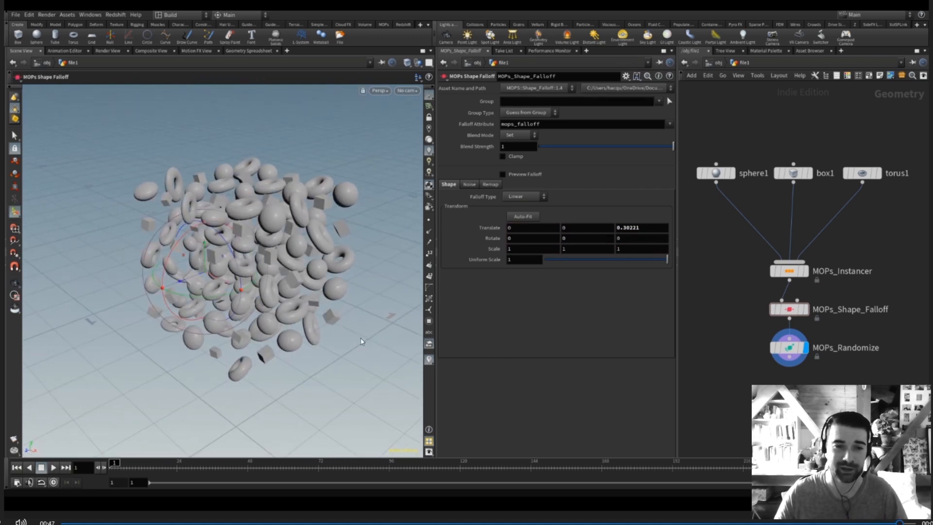
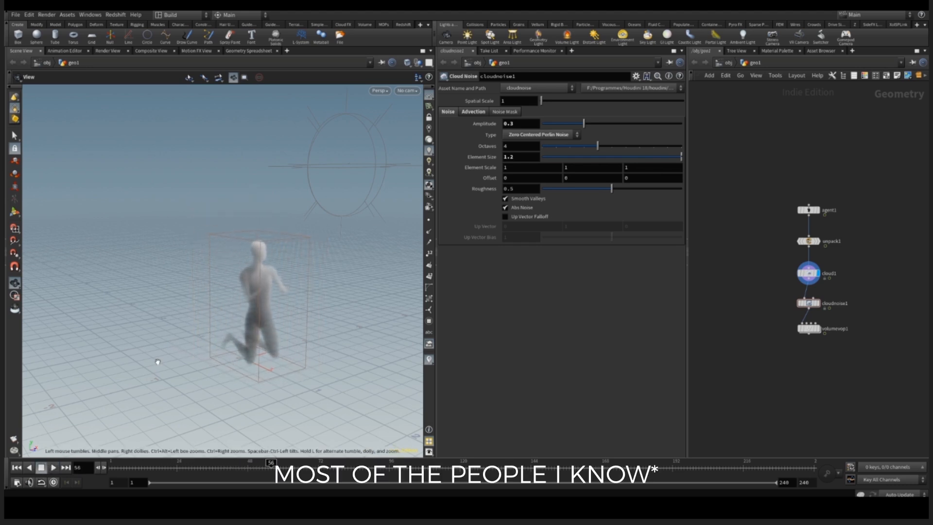
Display the agent cloud's Cloud Noise result followed by its Volume VOP result, and view it at an earlier frame
right_drag(230, 302, 340, 275)
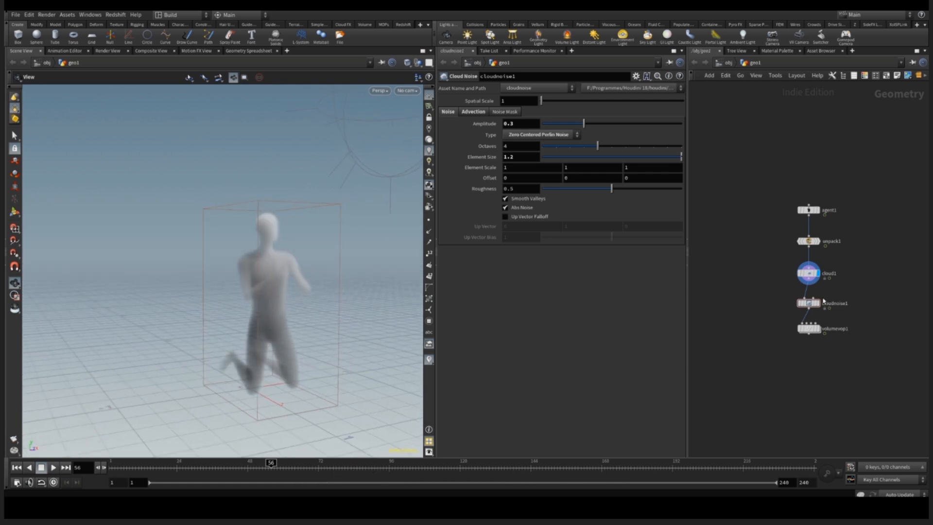
mouse_move(822, 297)
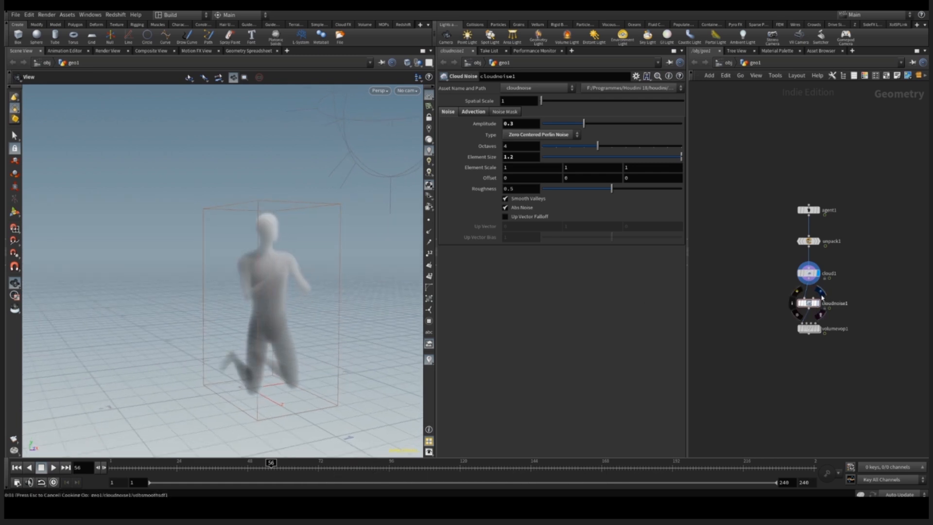
click(817, 328)
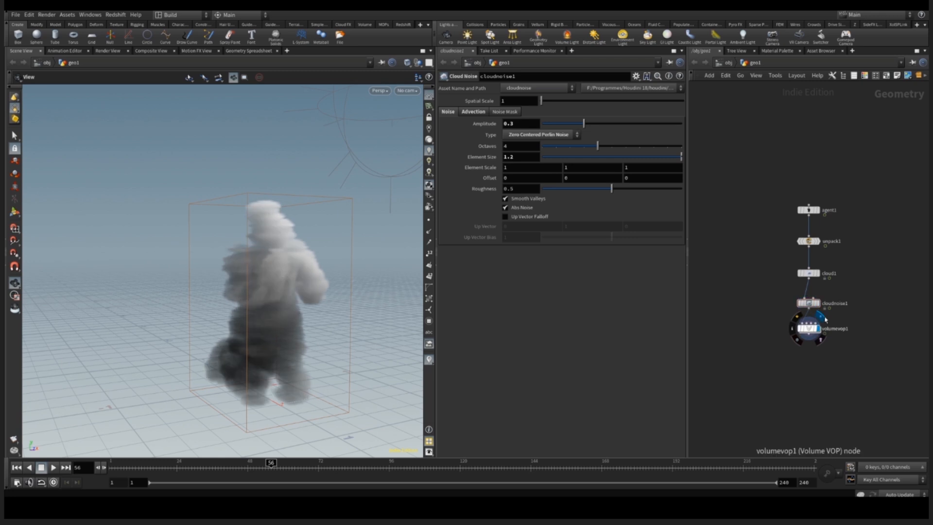
mouse_move(274, 299)
mouse_down()
mouse_move(206, 292)
mouse_move(283, 296)
mouse_up()
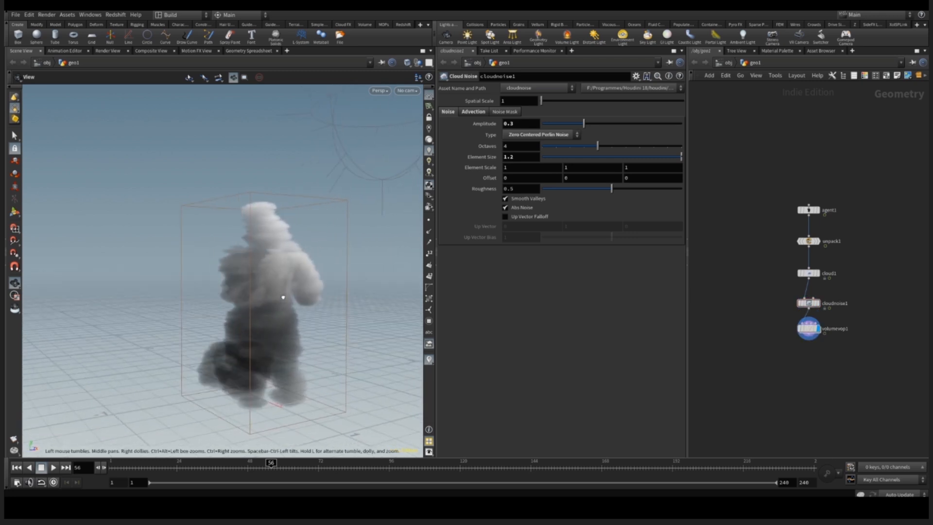
click(145, 467)
drag(218, 333, 159, 291)
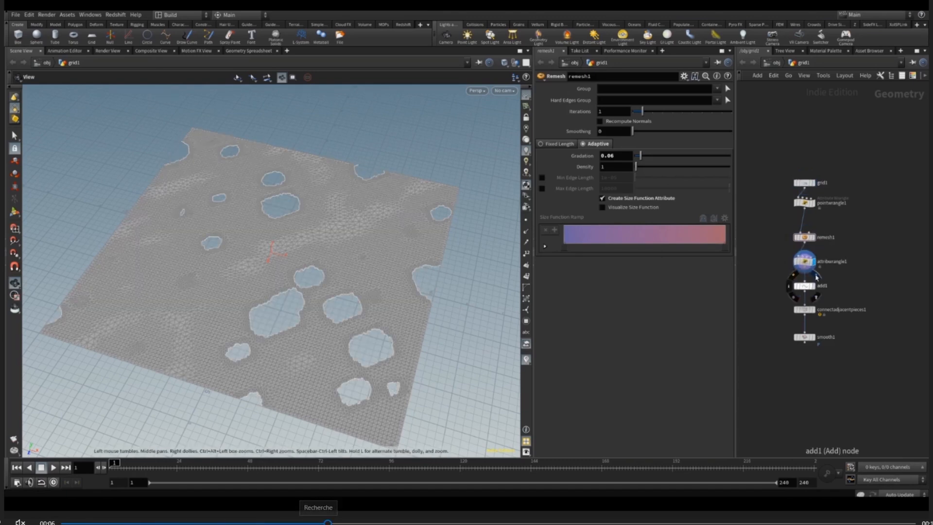
Skip through the remeshed grid clip to review its point removal, adjacent-piece connections and smoothed web
click(338, 521)
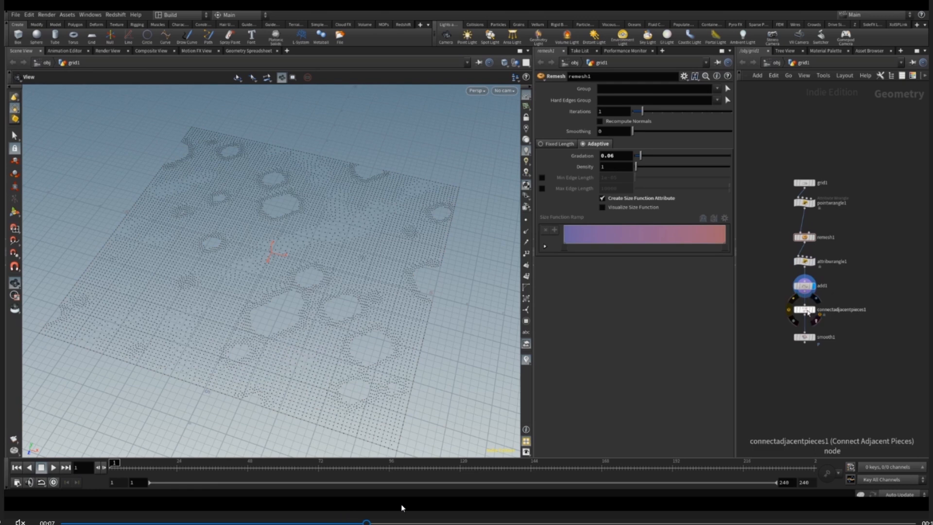
click(557, 521)
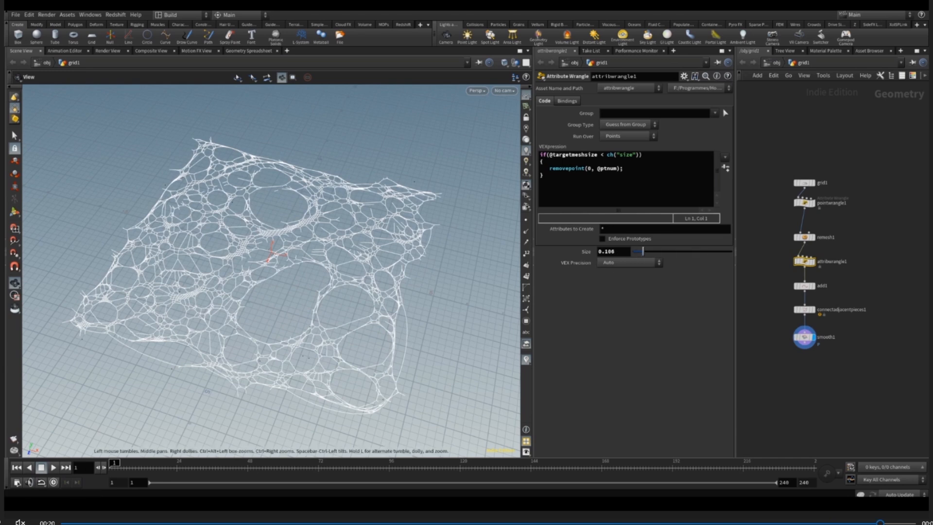
click(152, 522)
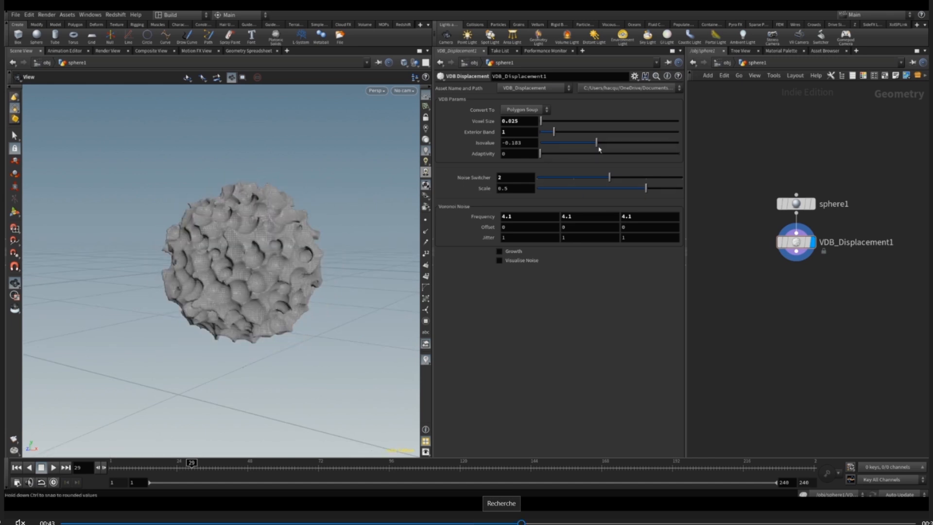
Skip through the VDB Displacement clip to review the sphere's Voronoi noise and animated curl-noise growth
click(524, 523)
click(588, 523)
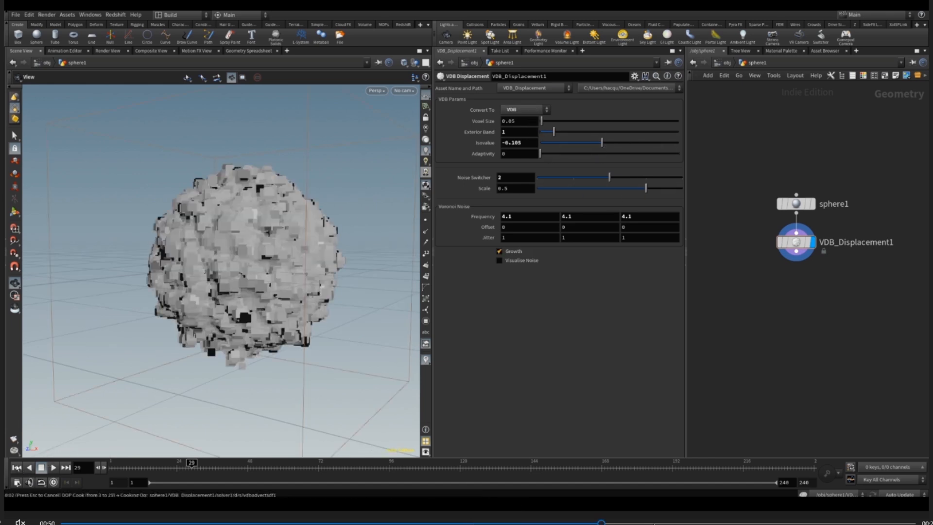
click(659, 523)
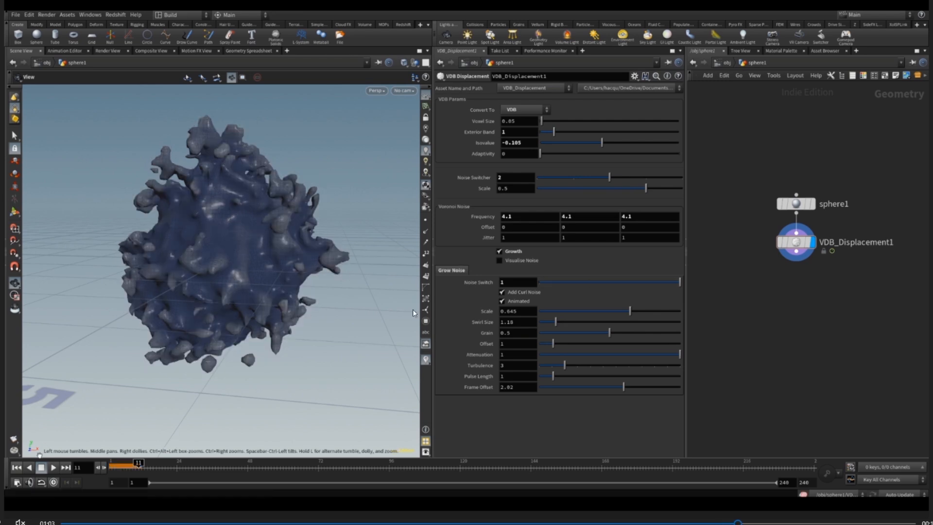
click(806, 523)
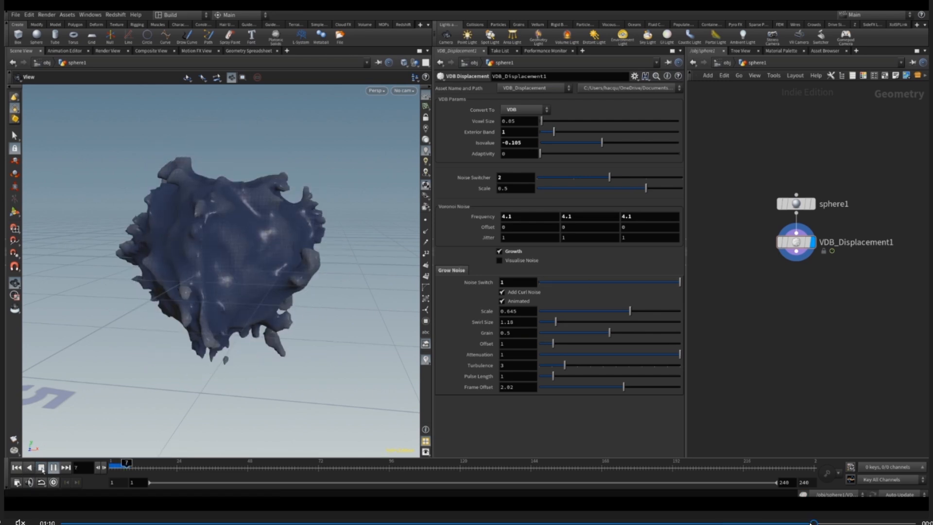
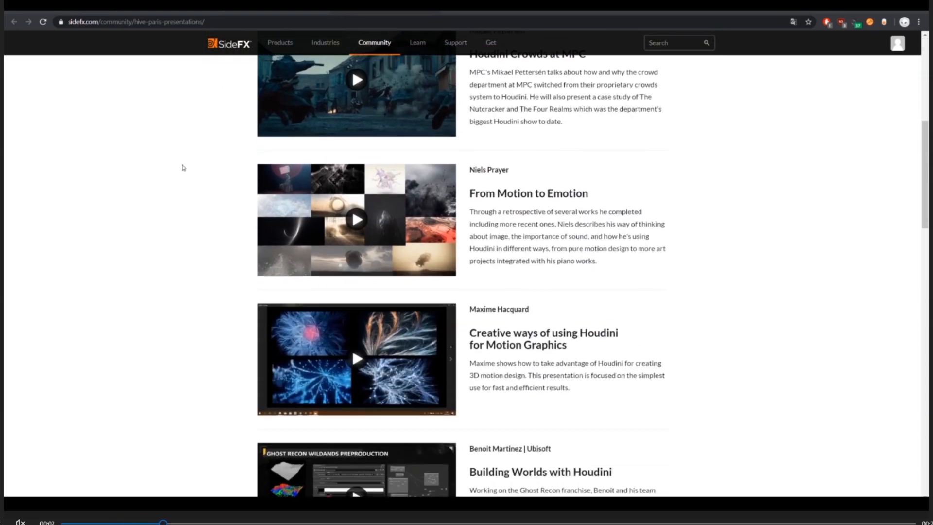
Review the SideFX Hive Paris presentations page, highlighting the "Creative ways of using Houdini for Motion Graphics" title
drag(582, 363, 472, 326)
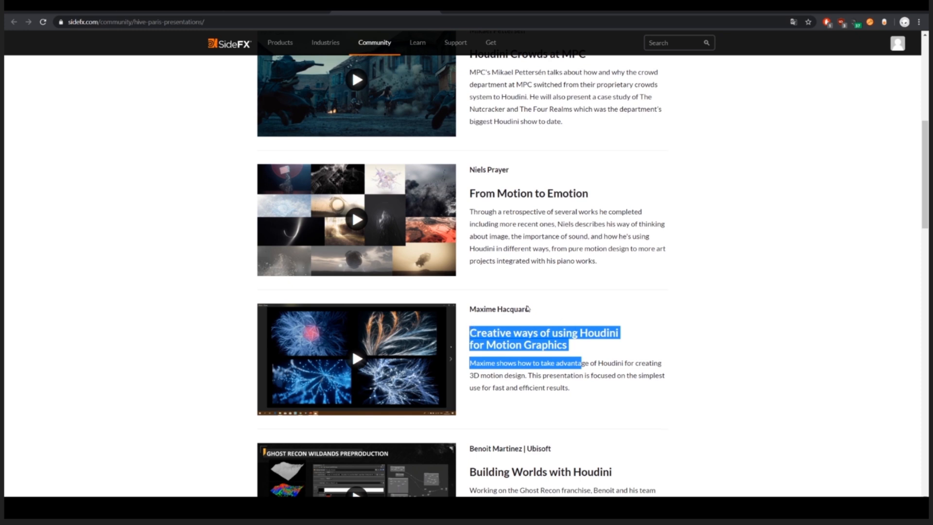
scroll(681, 267, up, 3)
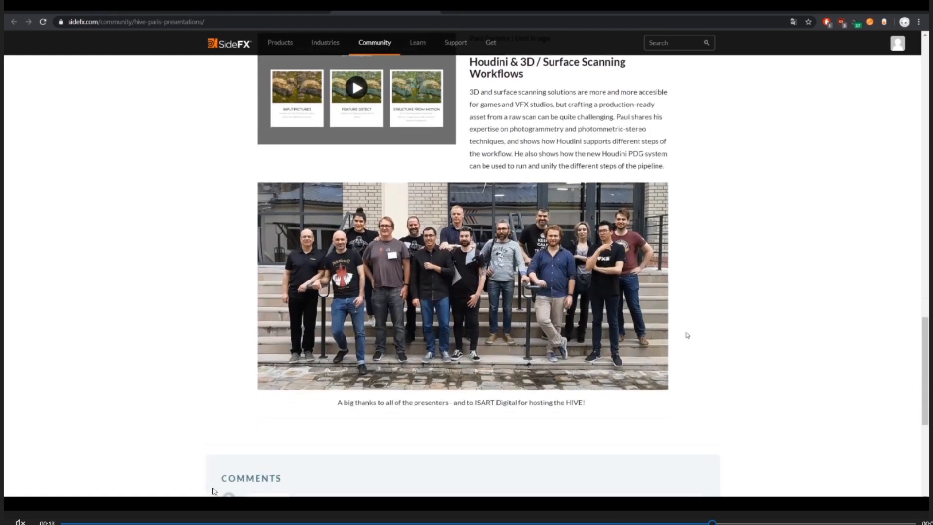
click(121, 522)
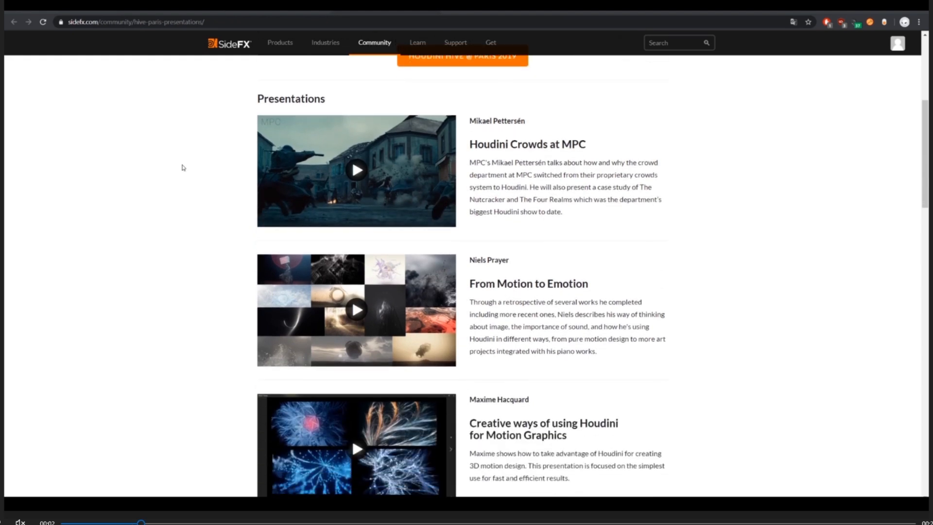
click(125, 522)
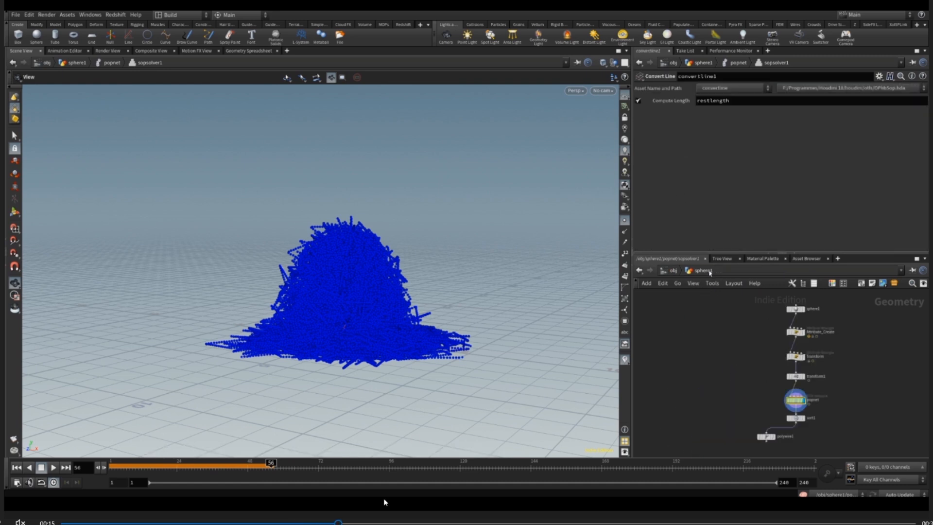
Skip through the sphere particle simulation clip to review its tube trails, connected lines and SOP Solver, and return near the start
click(499, 522)
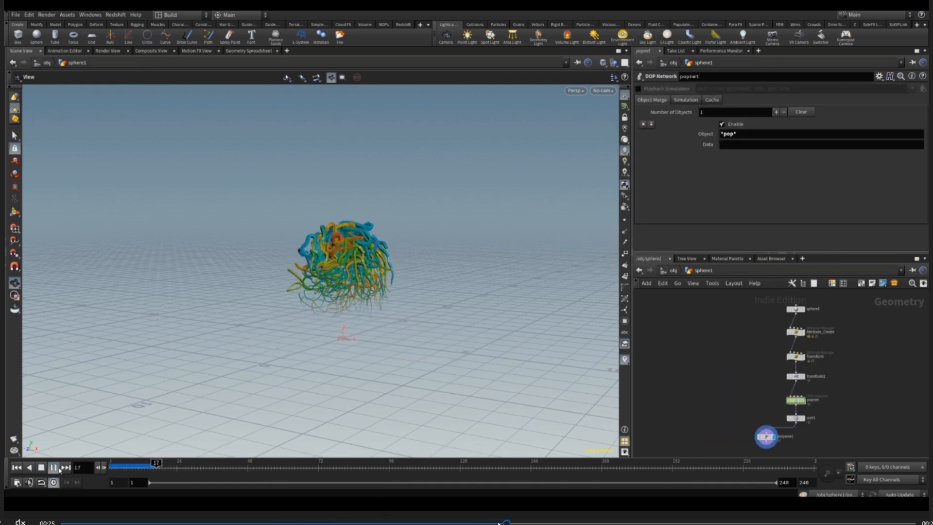
click(593, 523)
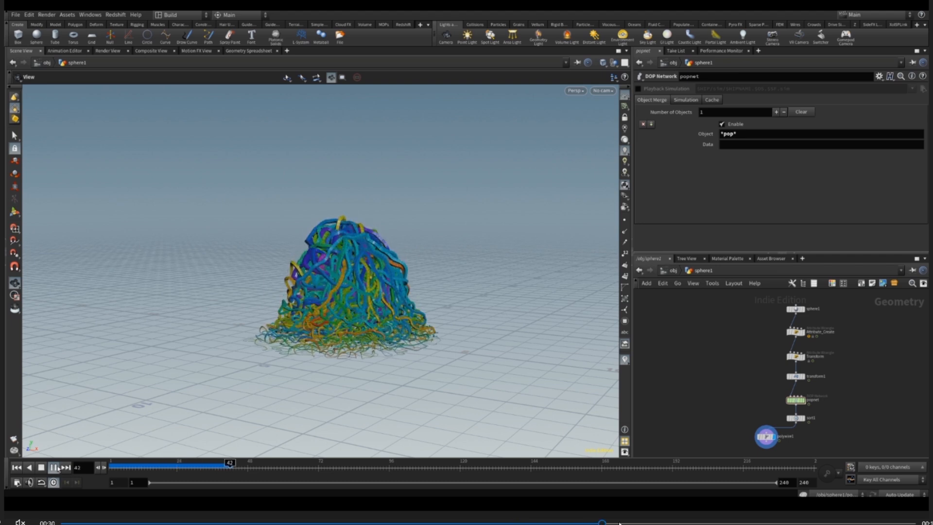
click(722, 523)
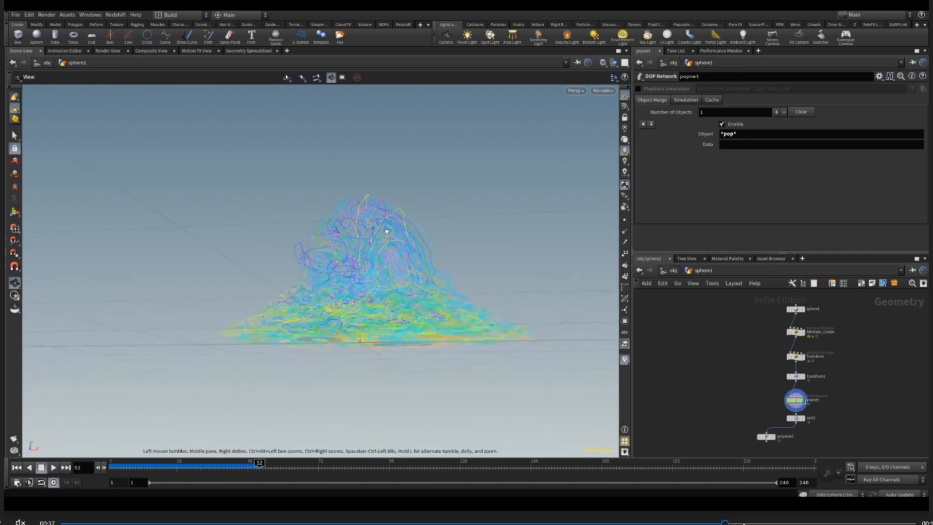
click(811, 523)
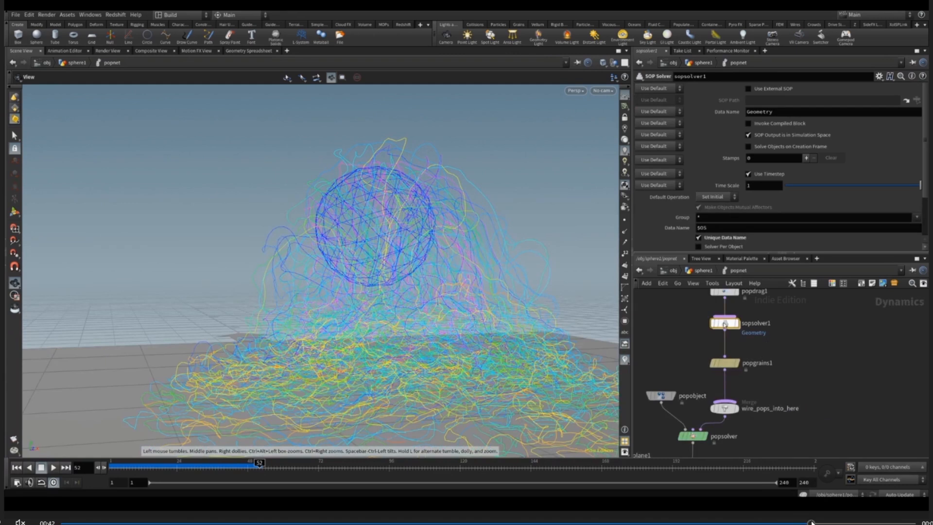
click(101, 523)
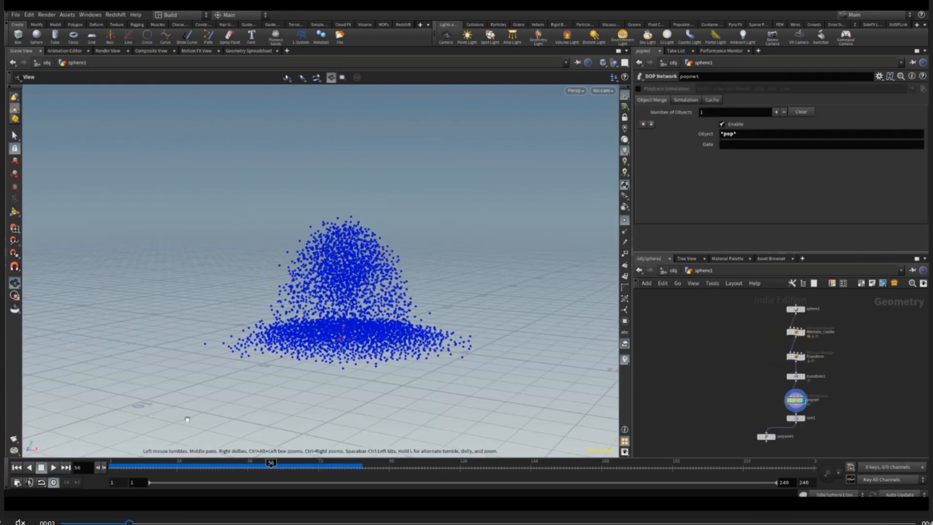
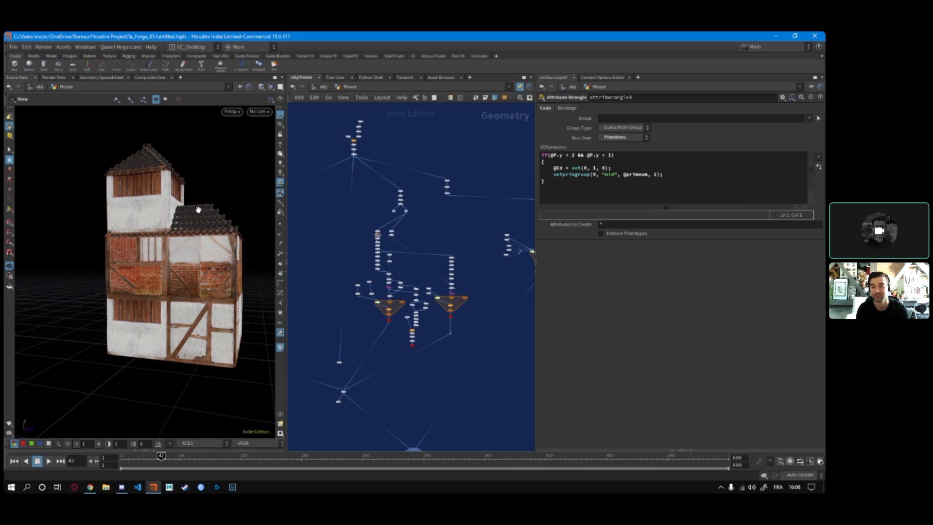
Examine the house network from the L-system, Copy to Points and PolyExtrude nodes down to the branches below
scroll(342, 141, up, 8)
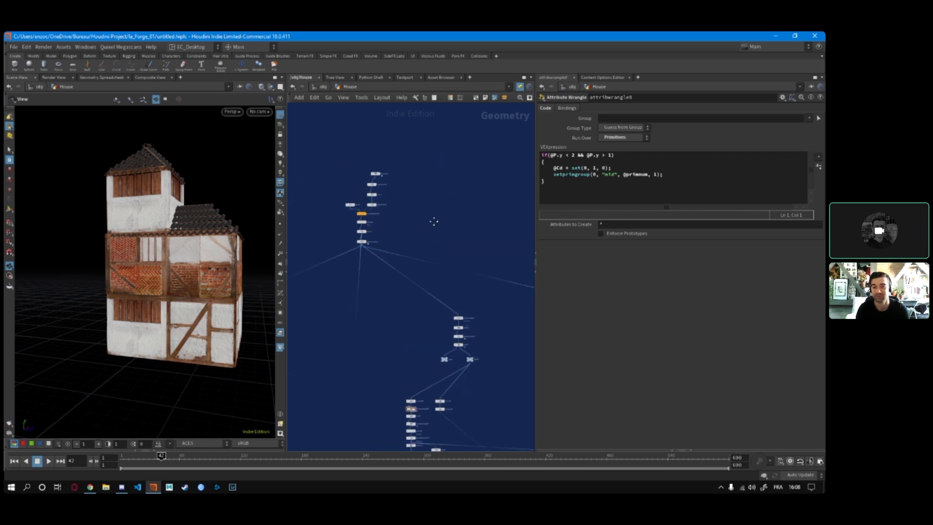
scroll(367, 209, up, 3)
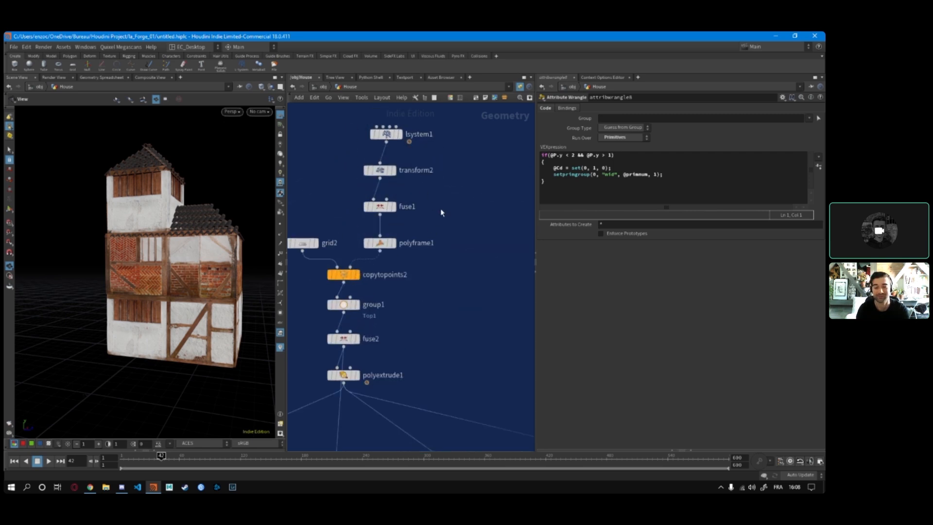
scroll(413, 262, down, 3)
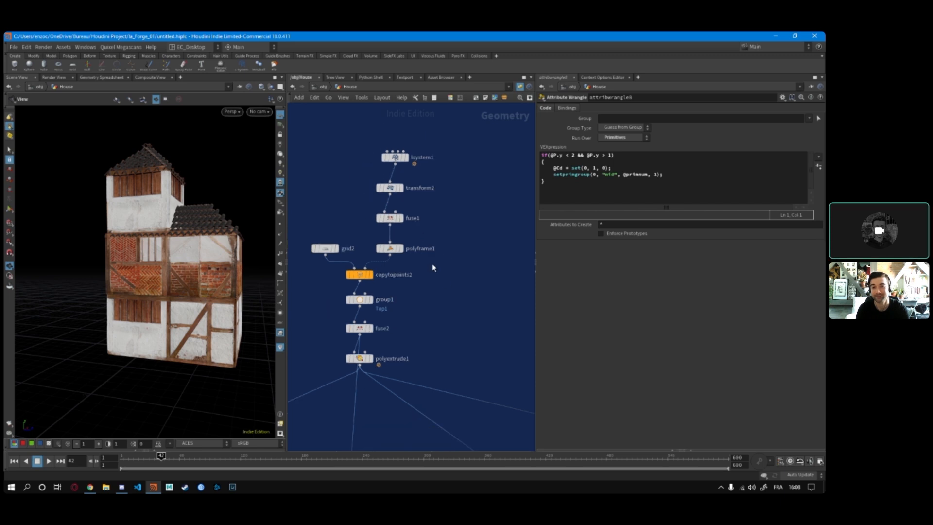
middle_drag(432, 286, 402, 211)
scroll(380, 230, down, 2)
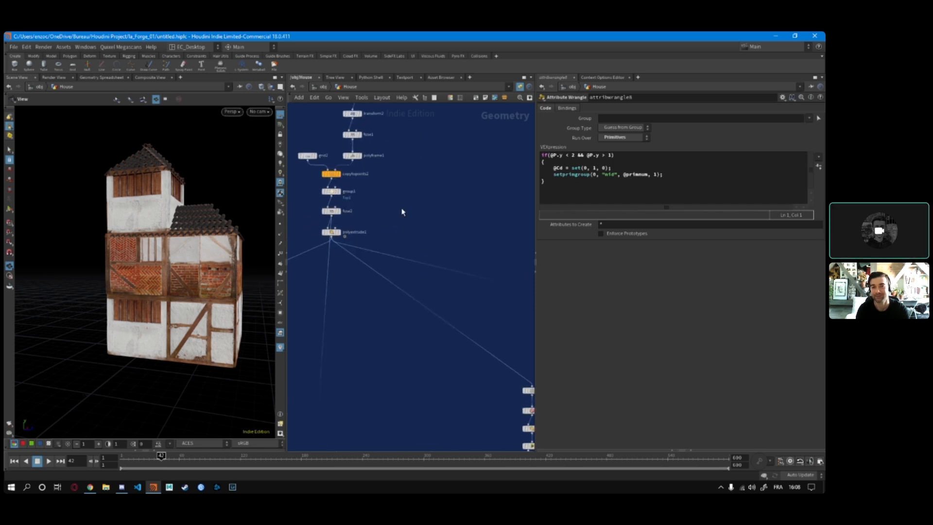
scroll(401, 211, down, 3)
middle_drag(419, 273, 407, 219)
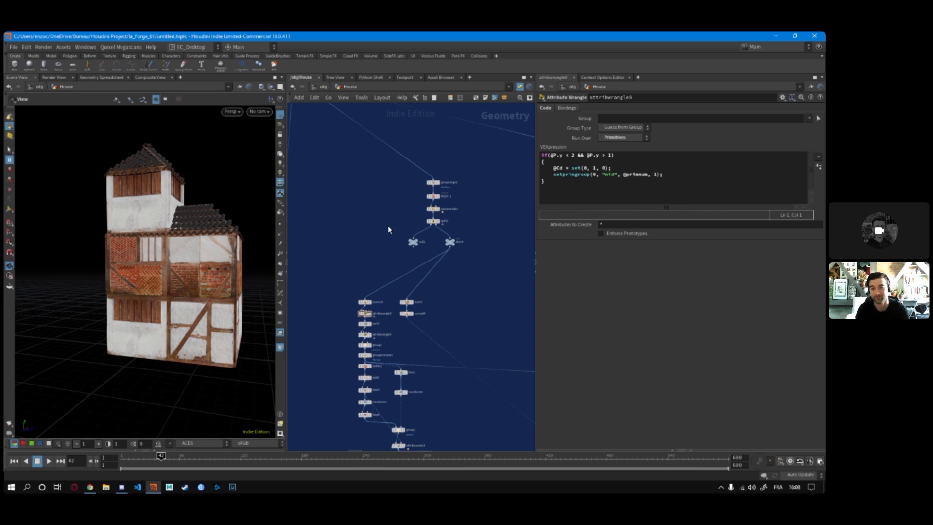
Inspect the null below the split and the VEX code of attribwrangle9 and attribwrangle6 in the house network
click(410, 245)
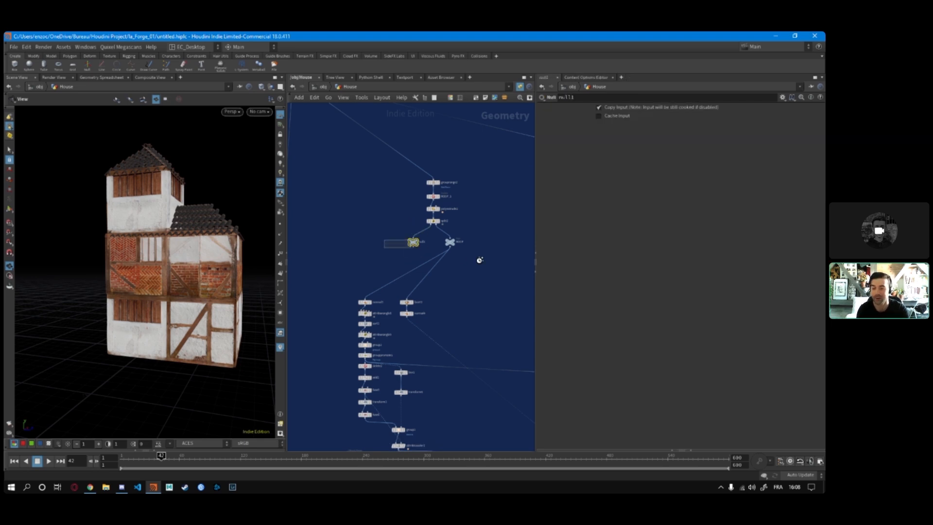
middle_drag(468, 278, 448, 211)
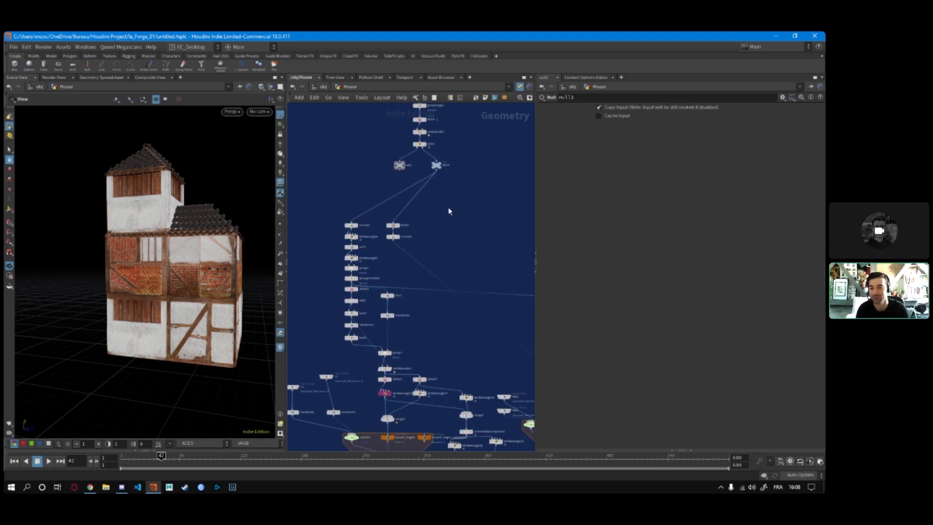
click(352, 258)
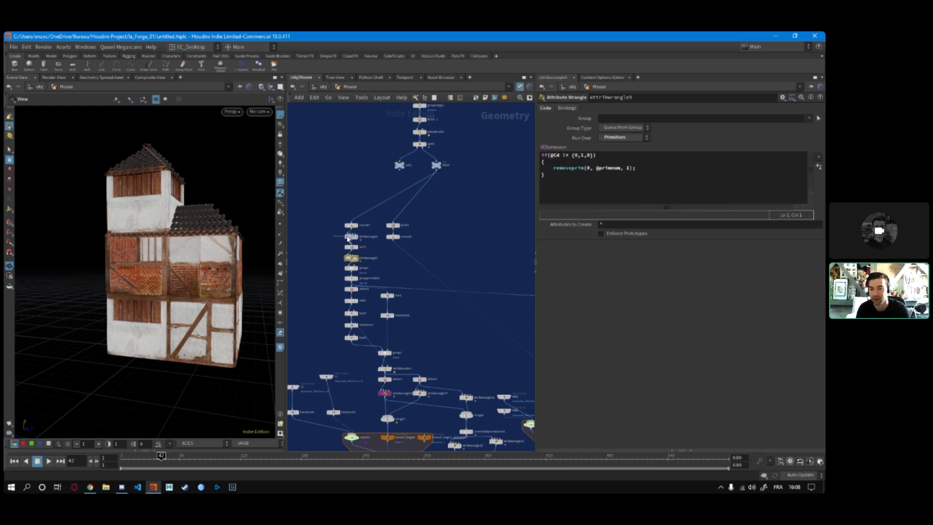
click(351, 237)
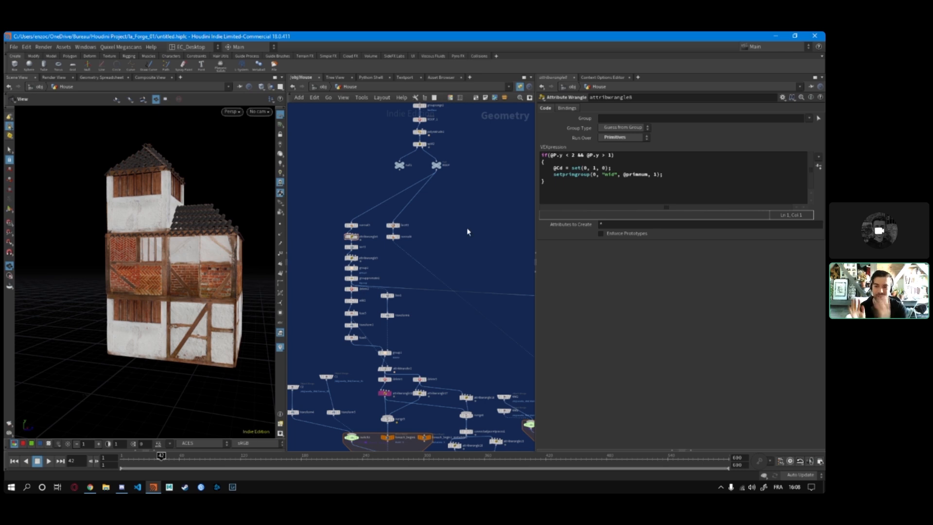
middle_drag(467, 235, 454, 251)
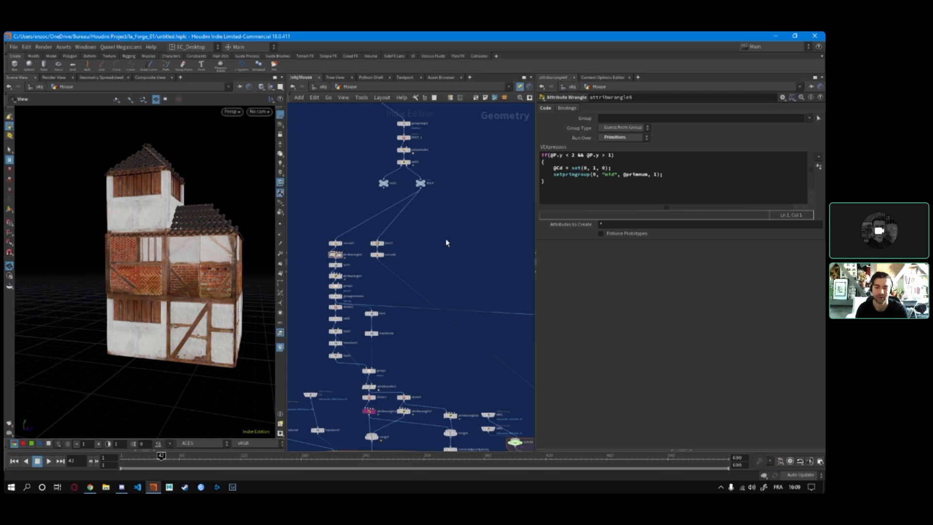
Move the facet3 and normal4 nodes further away from the left branch under the ROOF null
scroll(425, 187, up, 2)
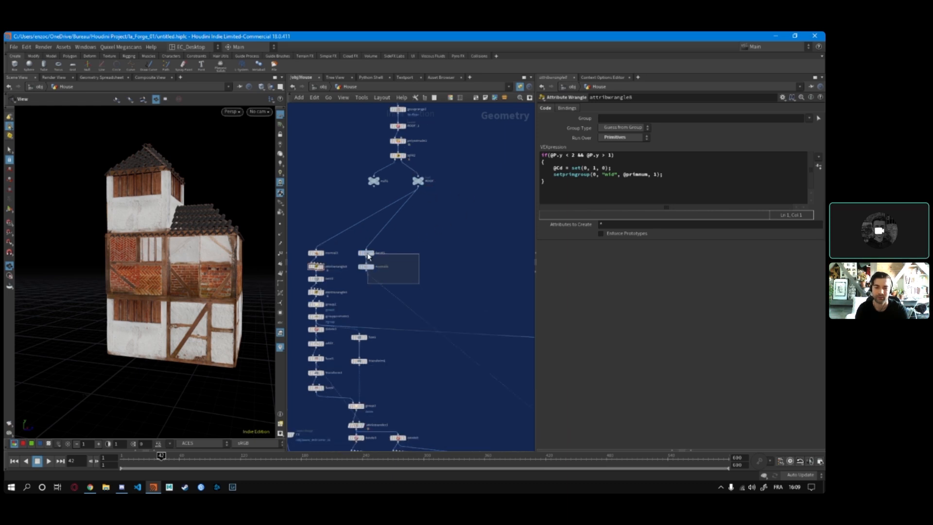
drag(368, 254, 365, 252)
drag(368, 253, 460, 253)
click(474, 220)
middle_drag(474, 220, 466, 245)
scroll(465, 247, up, 2)
drag(442, 214, 315, 212)
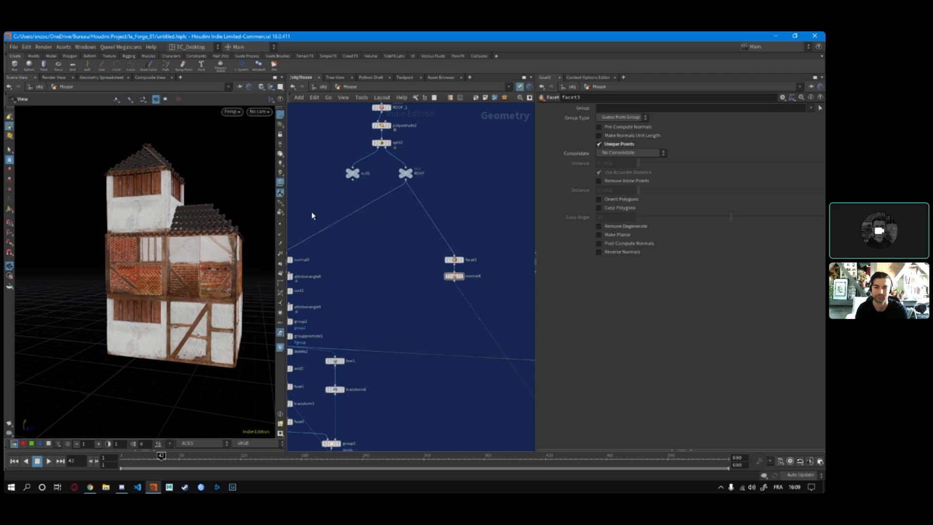
scroll(468, 199, up, 2)
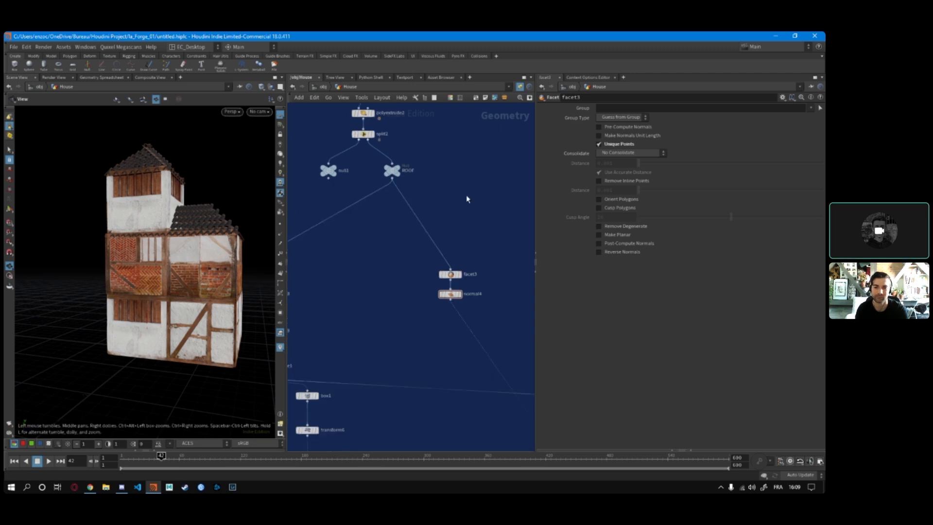
Move the normal4 node down to leave a larger gap below facet3
scroll(456, 237, down, 2)
scroll(457, 236, down, 2)
scroll(450, 258, up, 2)
drag(452, 266, 453, 261)
middle_drag(471, 271, 487, 237)
drag(469, 249, 466, 314)
mouse_move(500, 277)
mouse_down()
mouse_move(448, 277)
mouse_move(448, 266)
mouse_up()
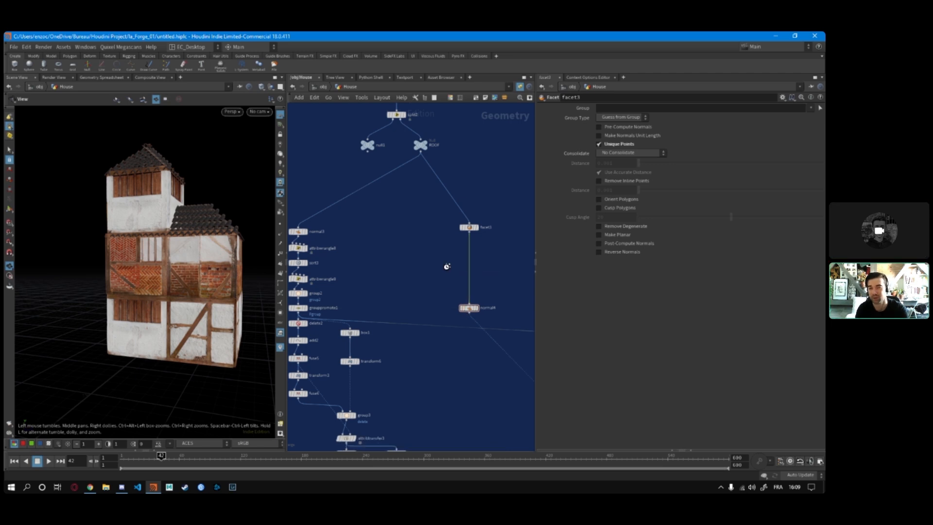
Survey the complete House network and return to its starting L-system and Copy to Points nodes
scroll(396, 253, down, 8)
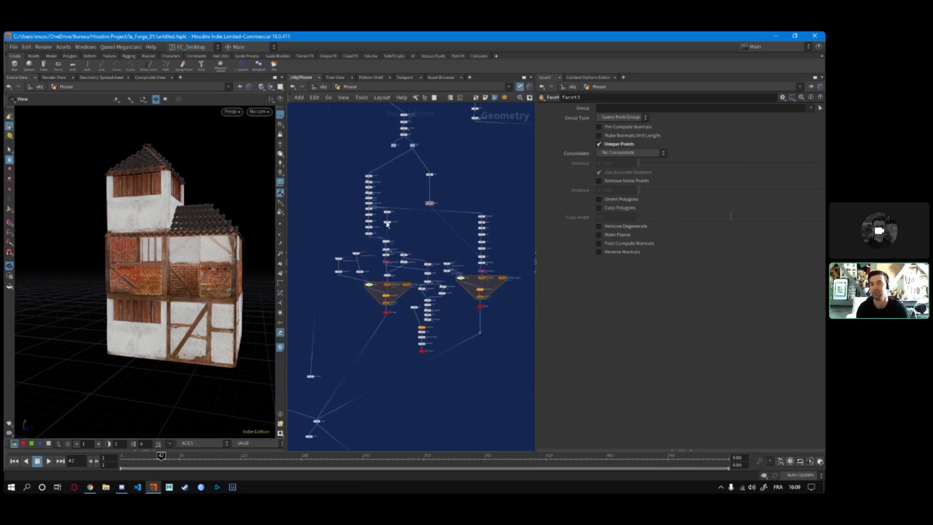
scroll(441, 329, down, 4)
middle_drag(442, 329, 439, 345)
scroll(425, 208, down, 2)
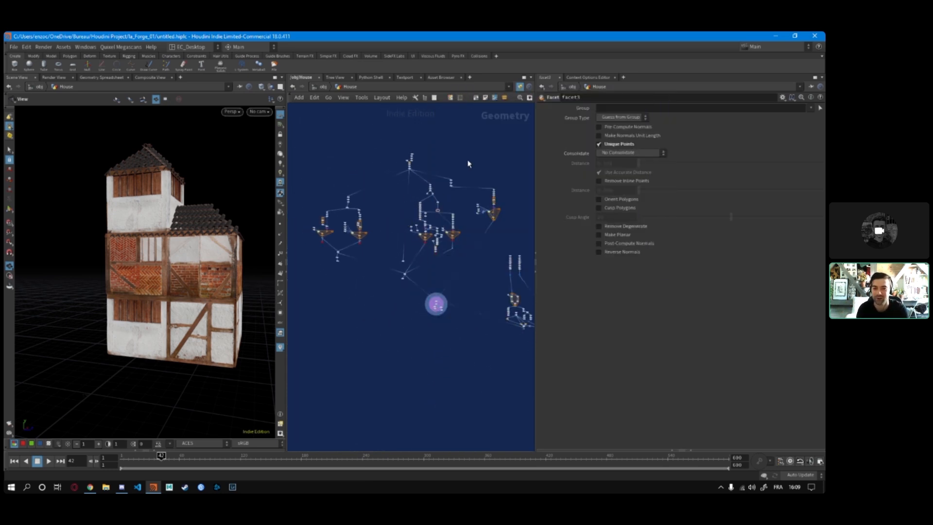
middle_drag(468, 164, 451, 182)
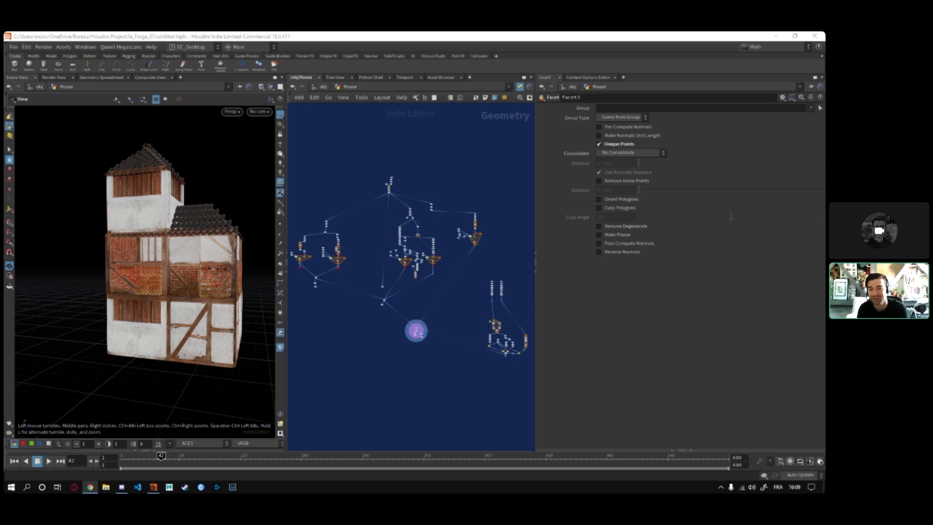
scroll(440, 184, up, 3)
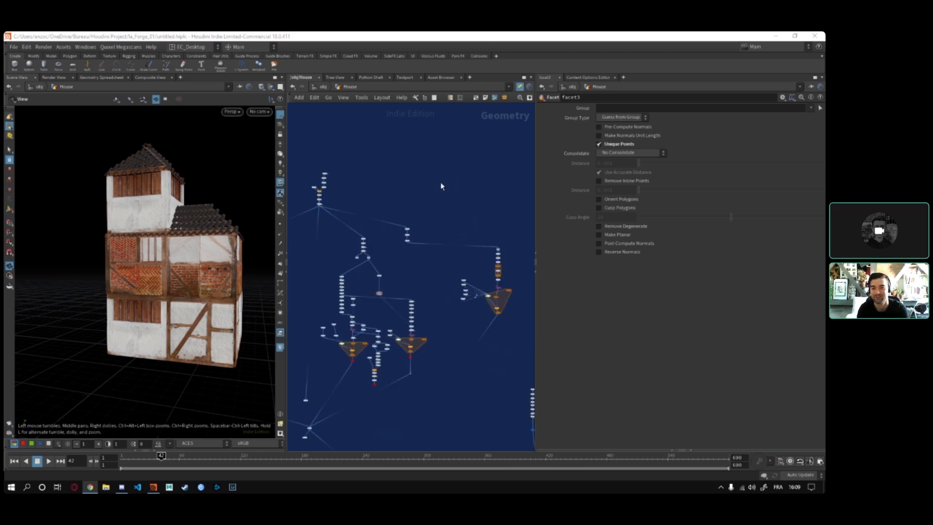
scroll(422, 184, up, 3)
middle_drag(384, 183, 504, 208)
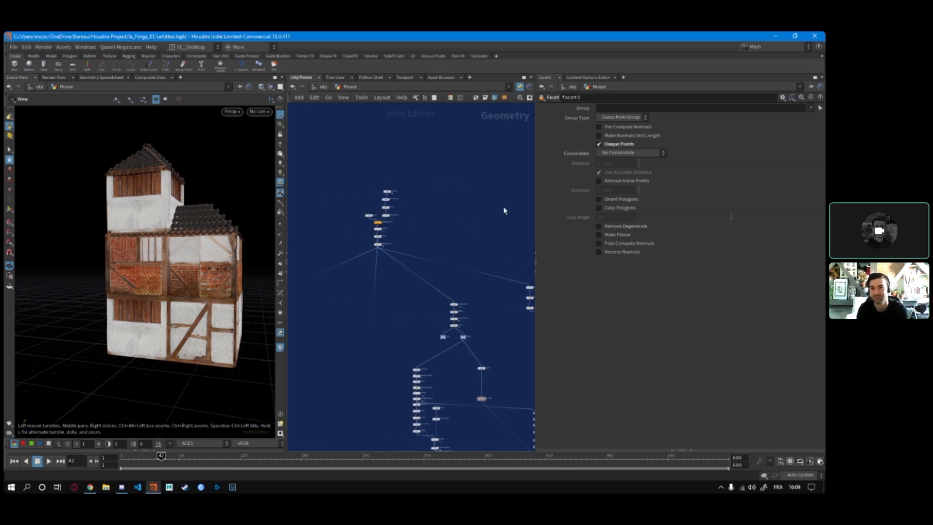
scroll(389, 197, up, 5)
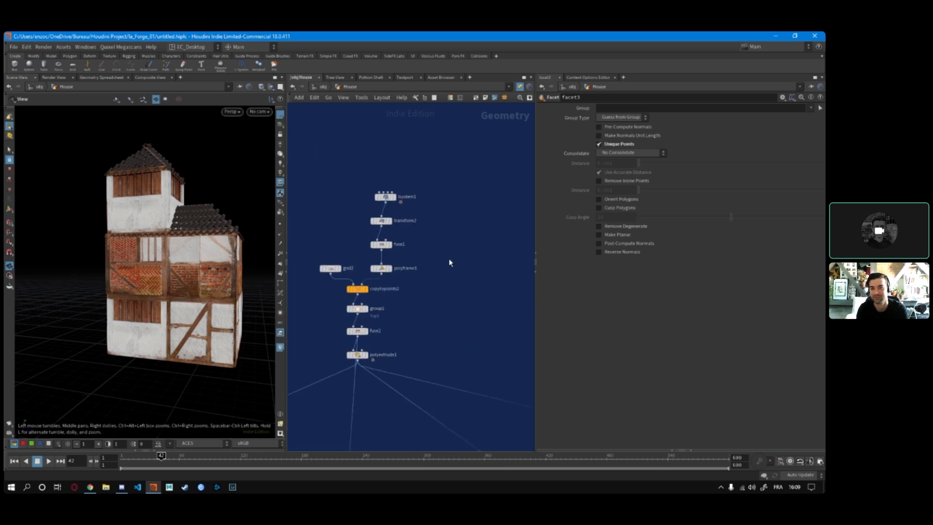
drag(388, 199, 388, 199)
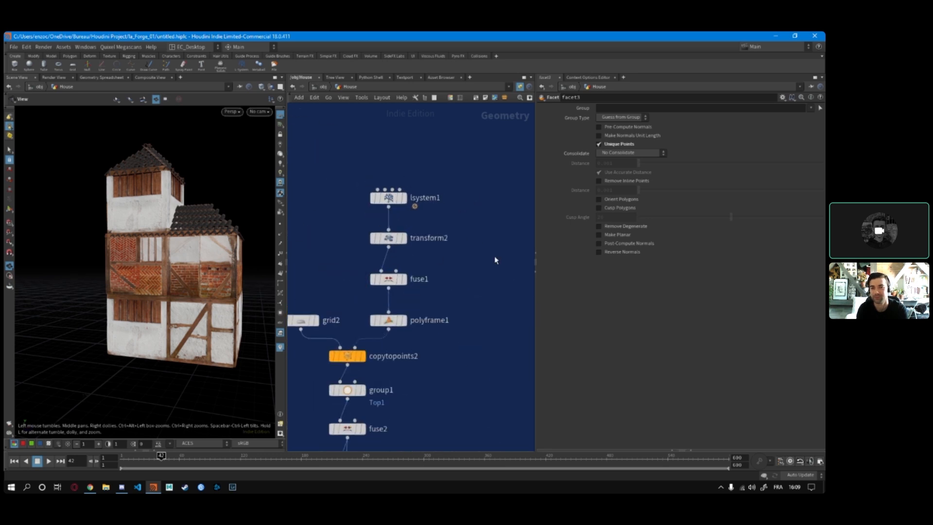
Switch from the House network to the Opara_method geometry network and bring its whole building into view
click(323, 86)
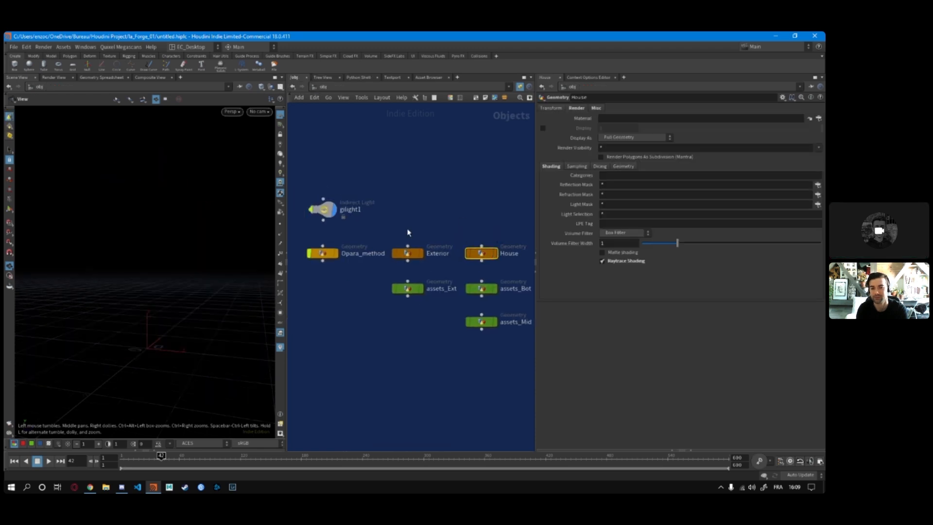
double_click(322, 253)
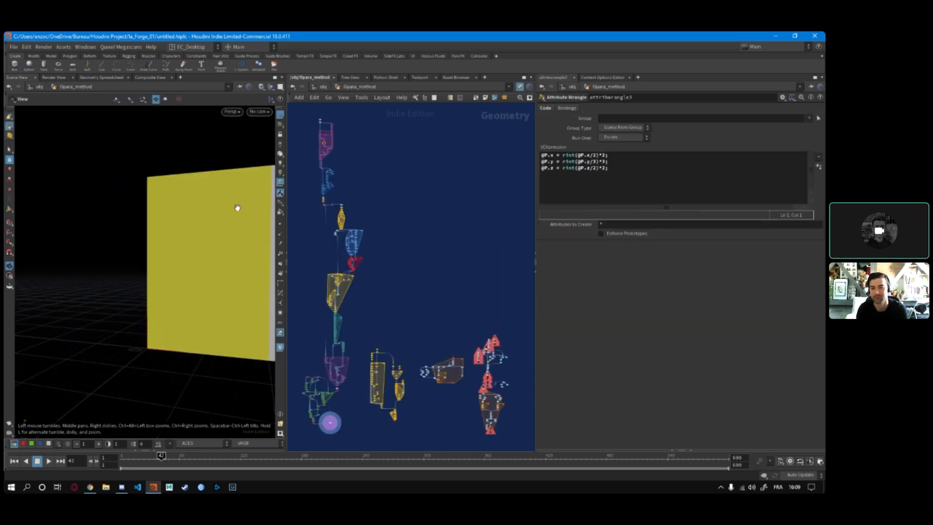
drag(238, 208, 204, 214)
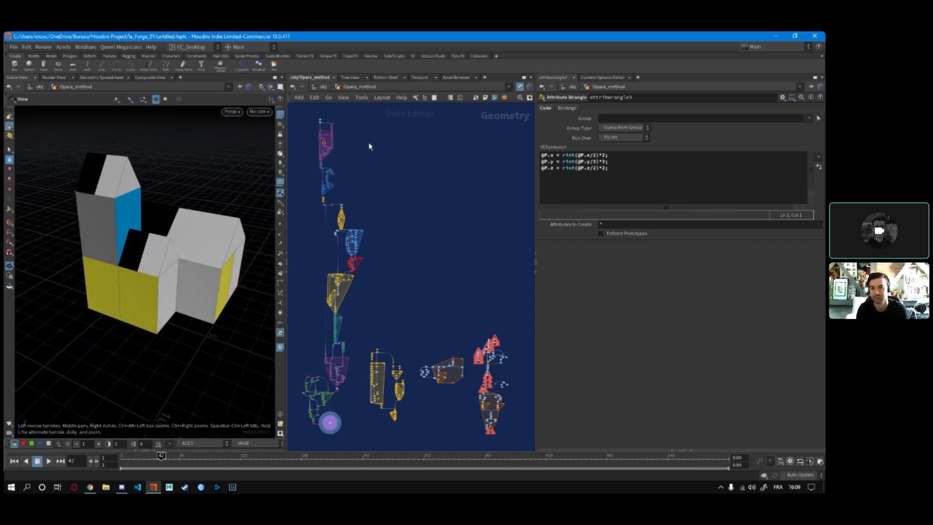
Inspect the VEX code of attribwrangle2 in the node chain at the start of the Opara_method network
scroll(330, 130, up, 6)
middle_drag(334, 125, 335, 214)
scroll(330, 211, up, 3)
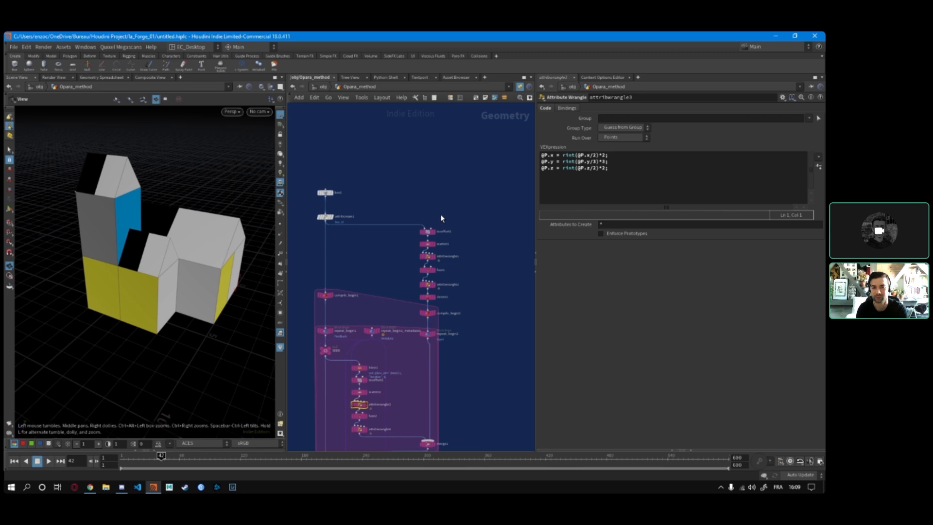
middle_drag(496, 282, 488, 271)
click(420, 273)
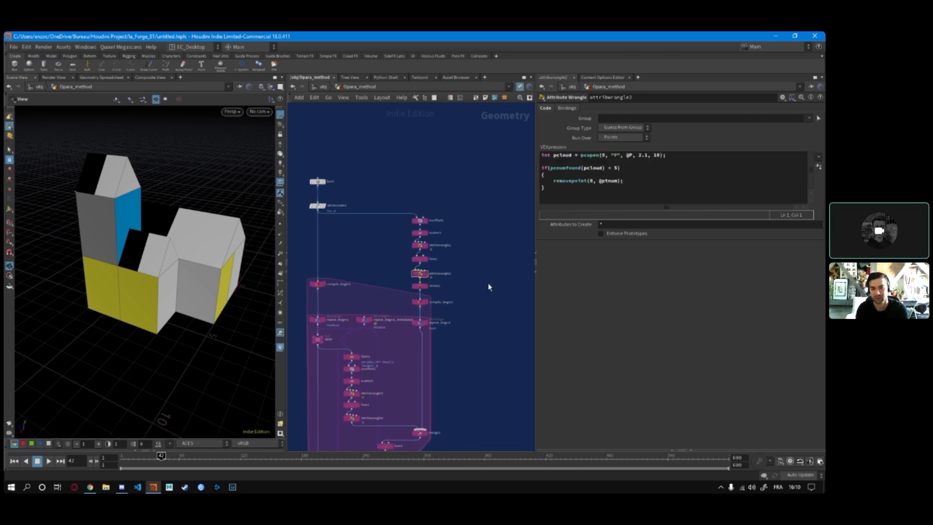
Examine the colour-coded sections of the Opara_method network and the purple repeat block near its start
scroll(489, 286, down, 10)
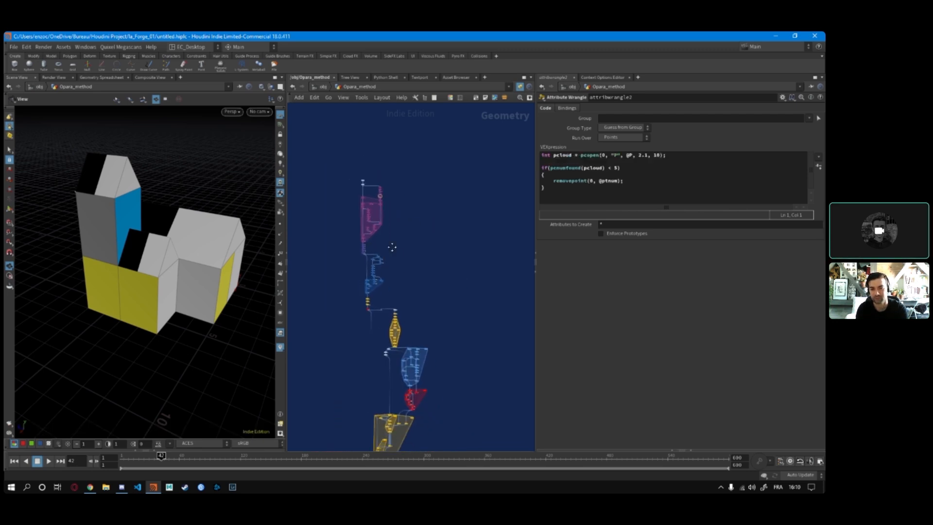
middle_drag(392, 247, 342, 188)
scroll(404, 214, down, 5)
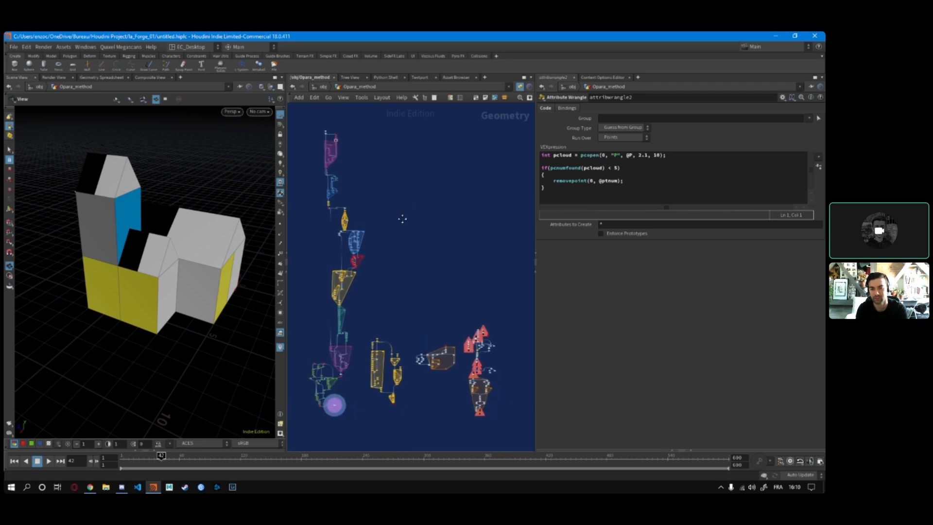
scroll(403, 217, up, 3)
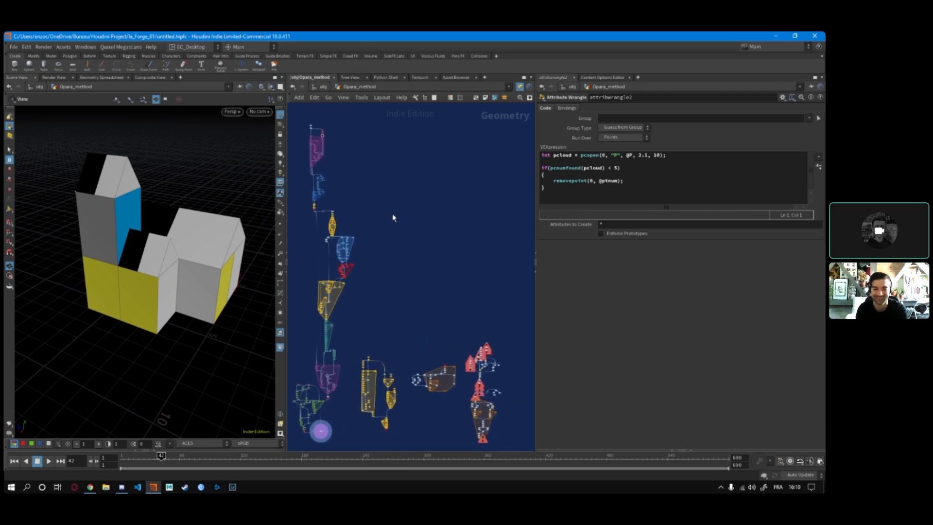
middle_drag(354, 177, 369, 177)
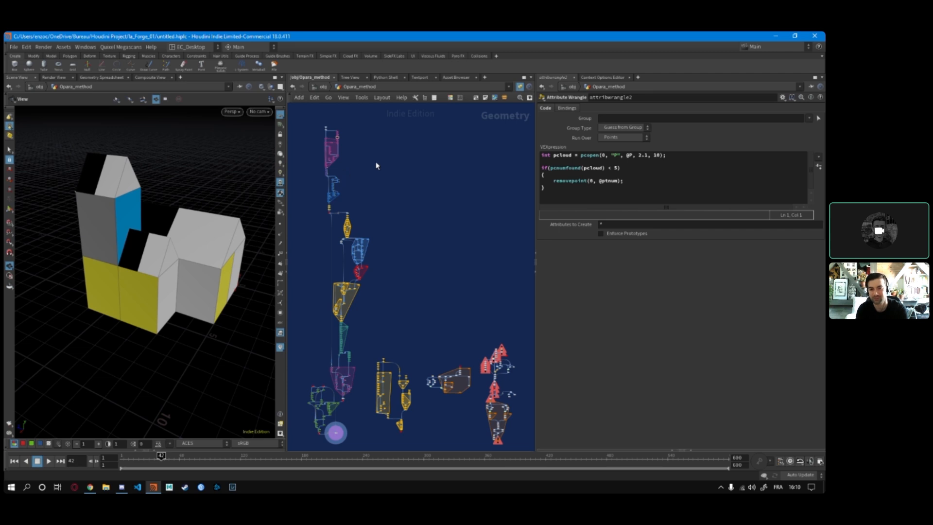
drag(405, 191, 404, 188)
drag(363, 110, 432, 125)
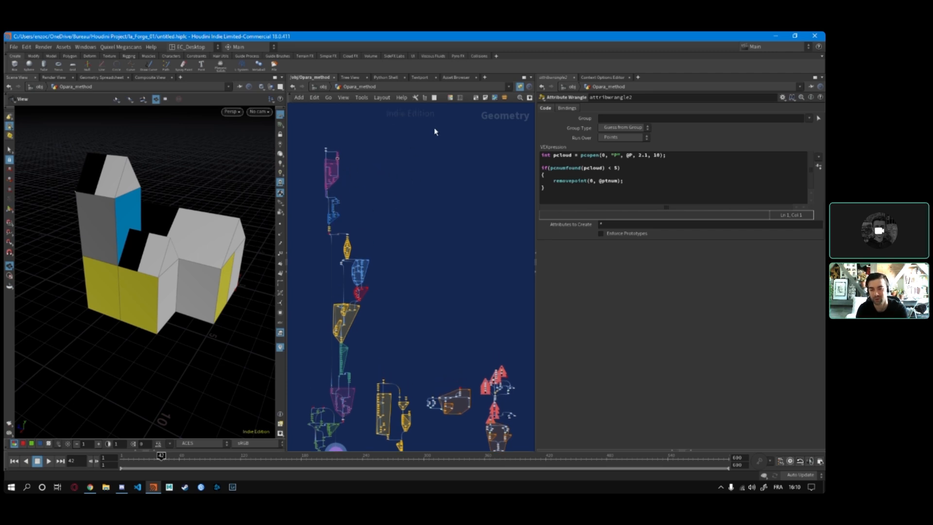
mouse_move(400, 209)
middle_down()
mouse_move(382, 198)
mouse_move(394, 202)
mouse_move(384, 209)
middle_up()
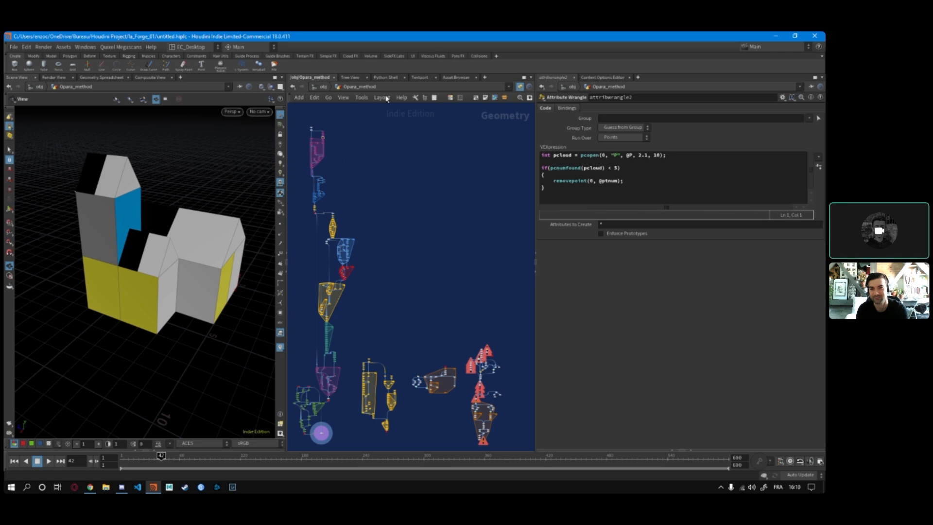
drag(451, 136, 384, 128)
scroll(328, 131, up, 8)
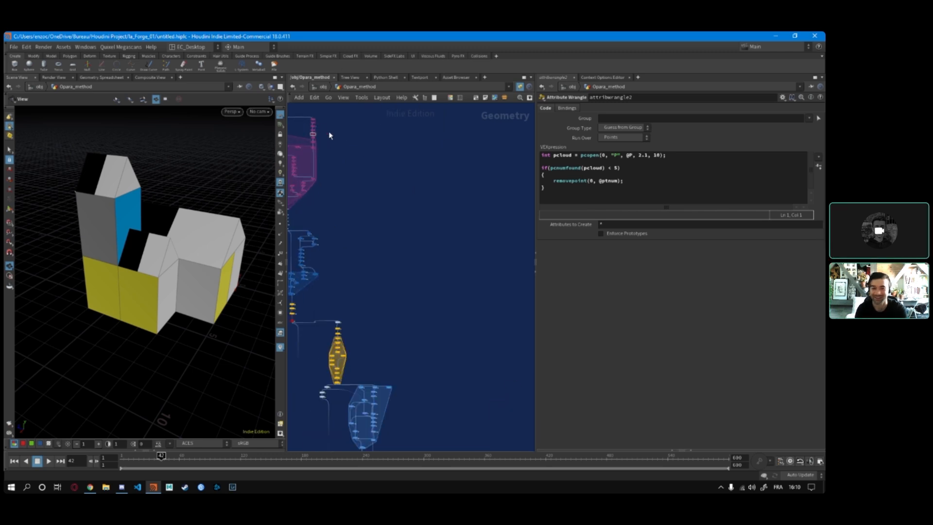
scroll(388, 259, up, 5)
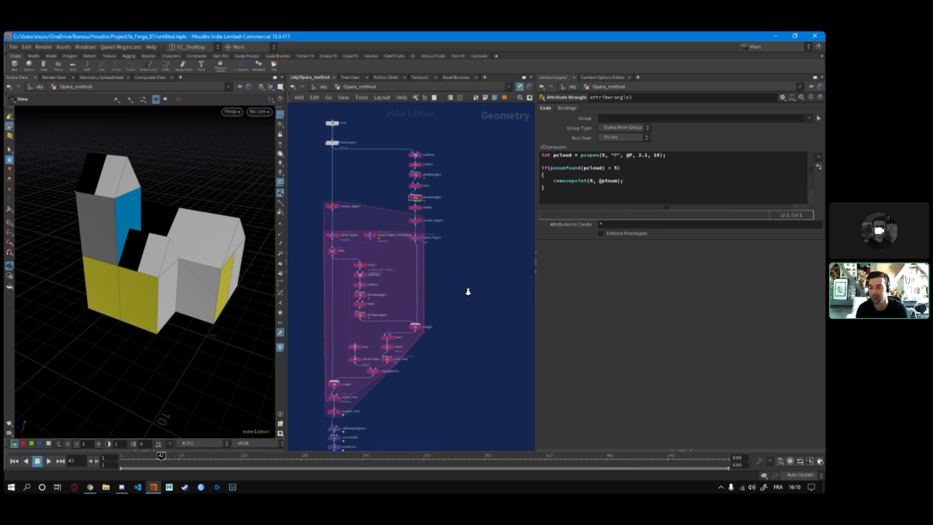
scroll(491, 311, up, 2)
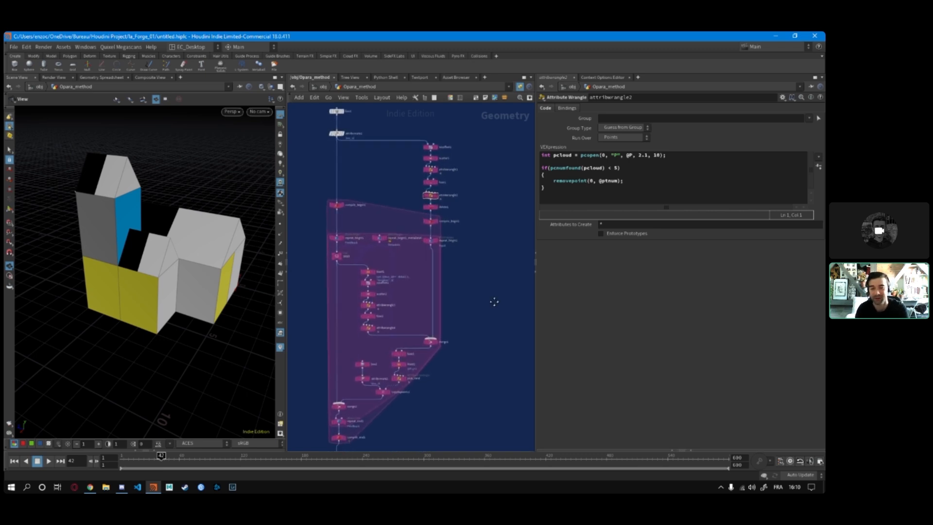
Play the timeline, stop at frame 52, and examine the generated building variations from several angles
click(261, 87)
click(278, 148)
mouse_move(234, 186)
mouse_down()
mouse_move(115, 181)
mouse_move(217, 181)
mouse_move(518, 319)
mouse_up()
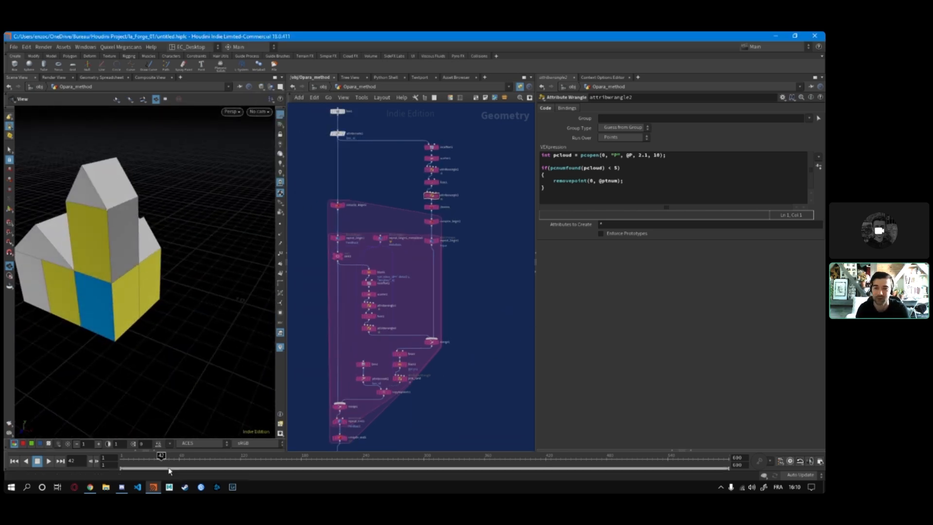
click(48, 461)
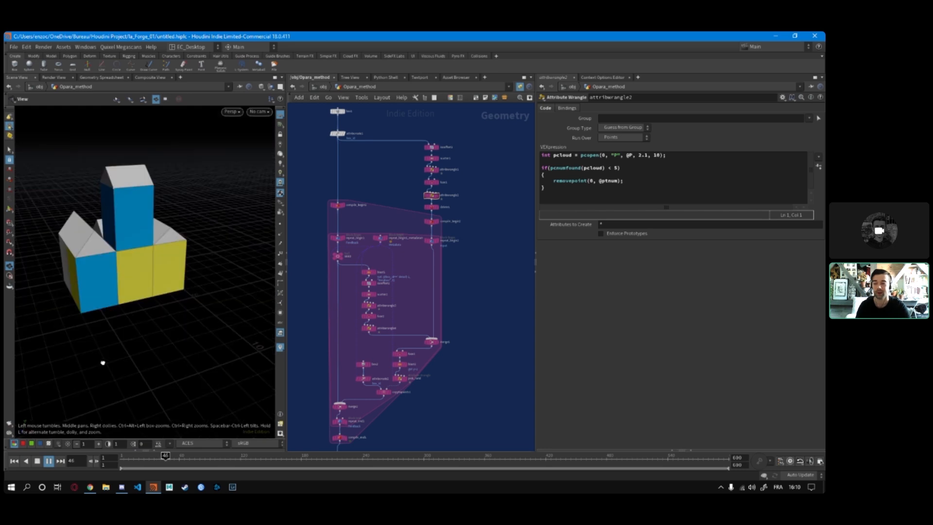
click(170, 463)
scroll(170, 345, down, 3)
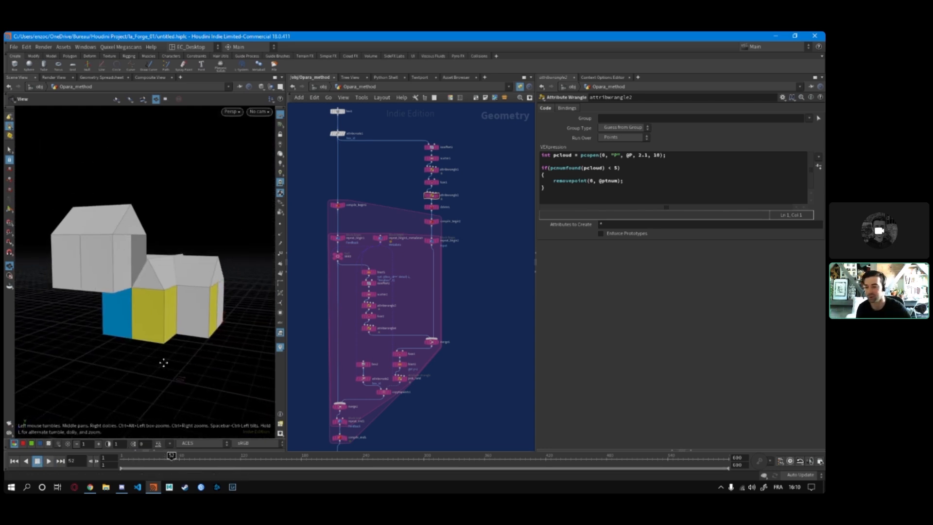
drag(165, 362, 167, 348)
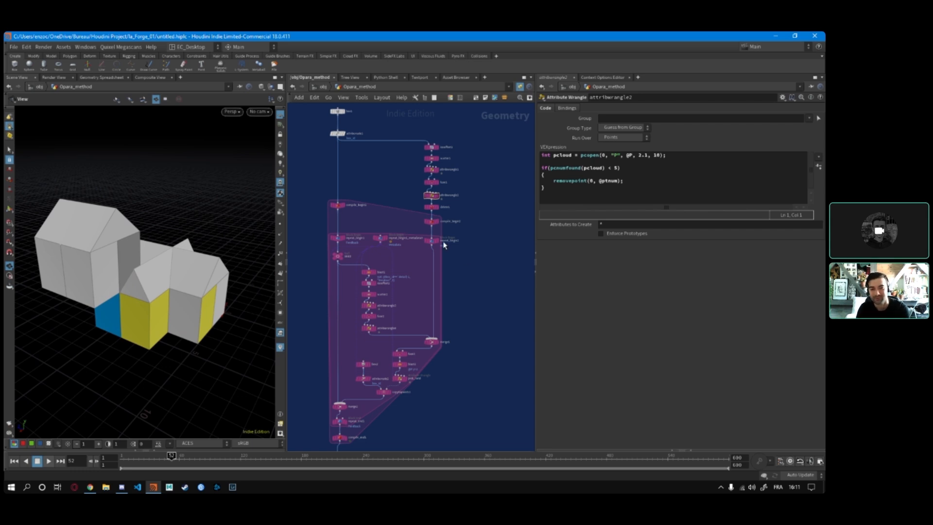
Review the point-cloud VEX code of attribwrangle2 that removes points, and its place in the node chain
scroll(410, 209, up, 4)
drag(670, 194, 541, 155)
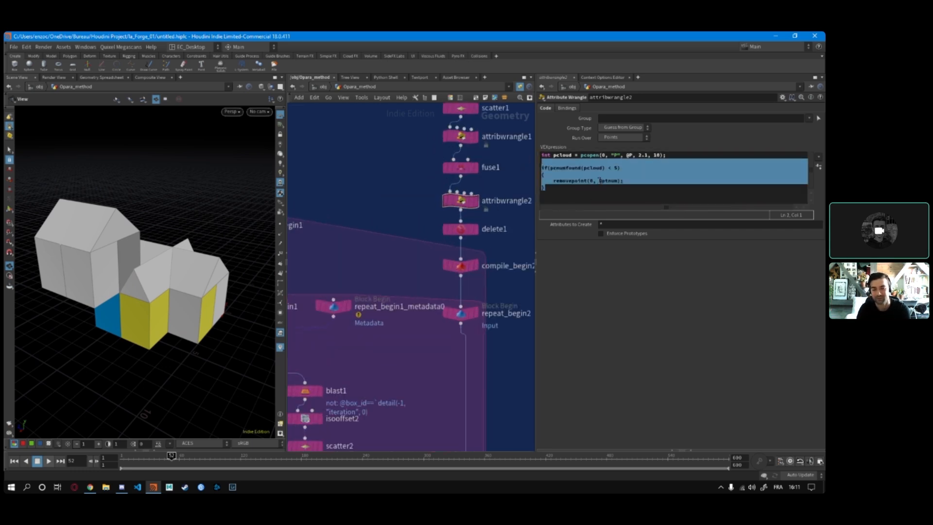
click(651, 181)
middle_drag(376, 201, 392, 270)
scroll(393, 269, down, 3)
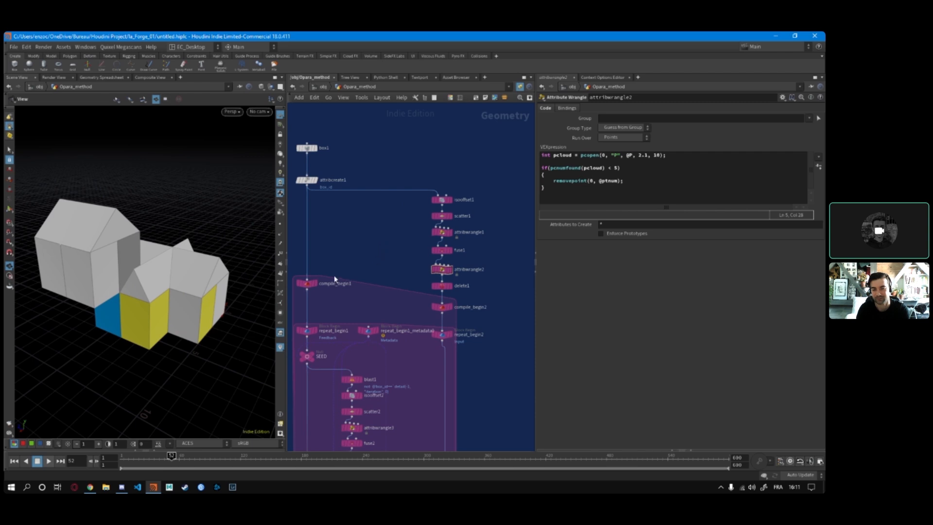
Inspect the rint position-snapping code of attribwrangle1 and compare it with the isooffset1-to-delete1 chain and the building
middle_drag(334, 275, 344, 220)
middle_drag(352, 179, 321, 268)
scroll(356, 298, up, 2)
scroll(372, 310, down, 2)
click(402, 250)
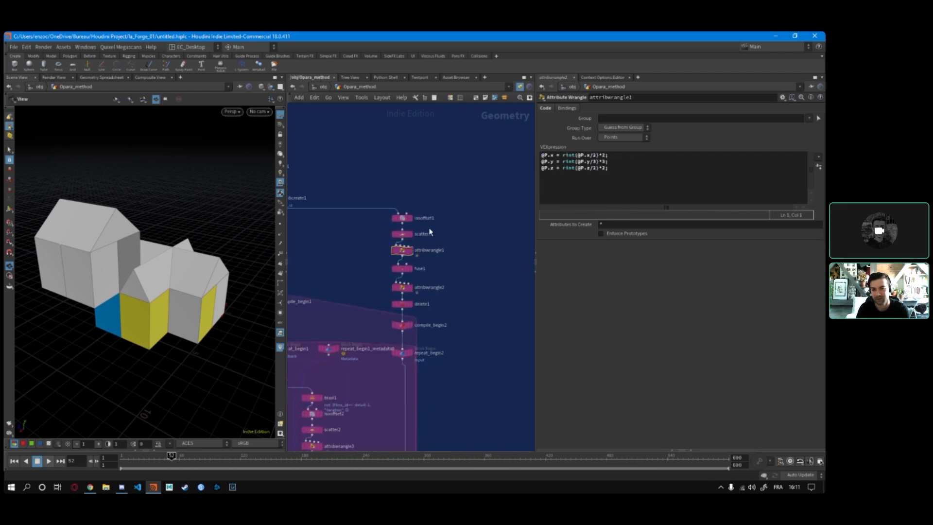
drag(662, 205, 541, 162)
drag(634, 171, 539, 171)
click(602, 156)
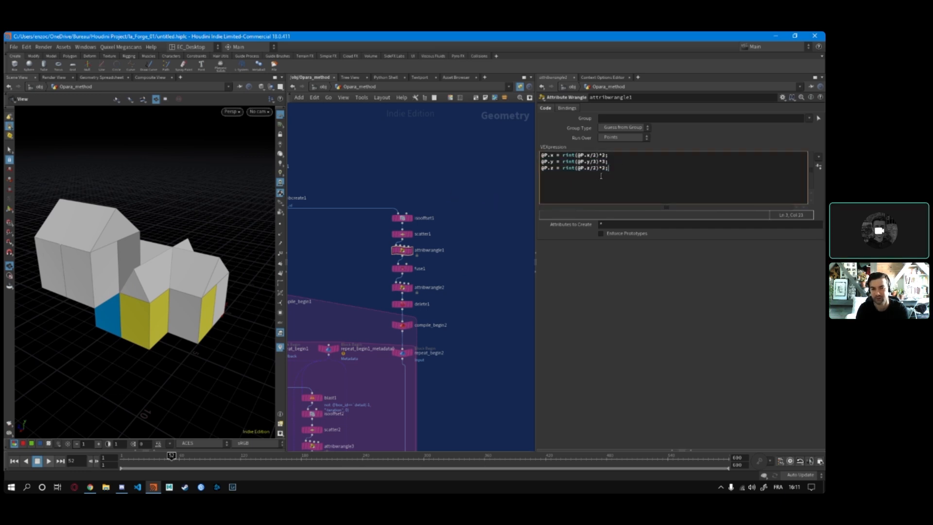
scroll(463, 167, up, 5)
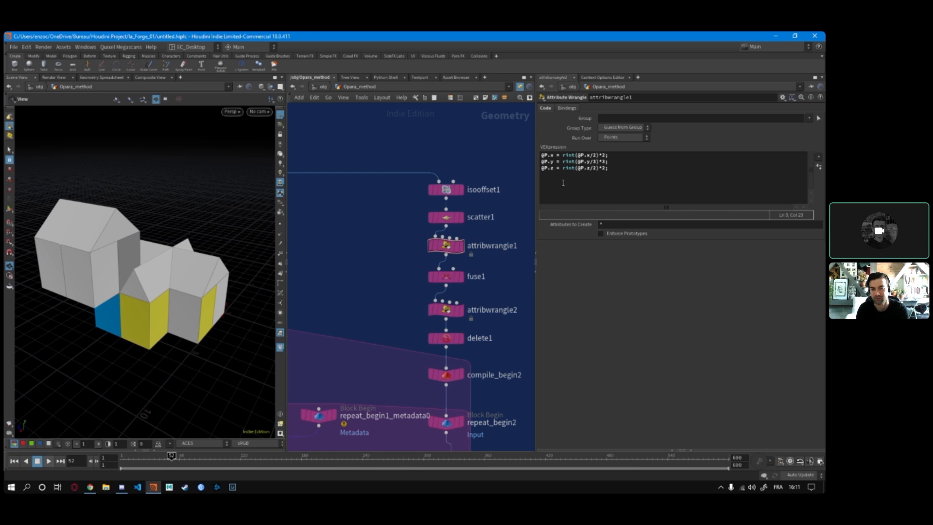
middle_drag(393, 123, 402, 133)
drag(221, 252, 237, 257)
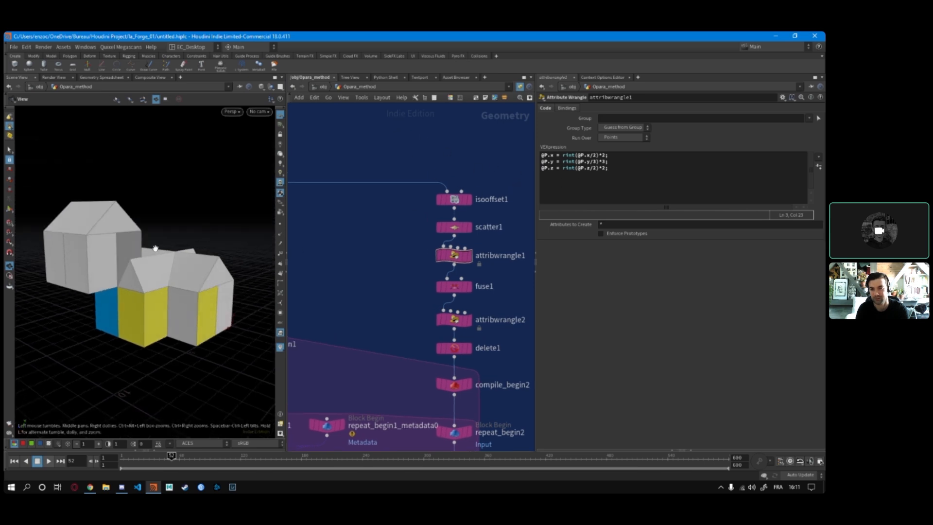
Inspect the settings of scatter1 and the point-removal code of attribwrangle2 alongside the generated building
drag(154, 276, 131, 223)
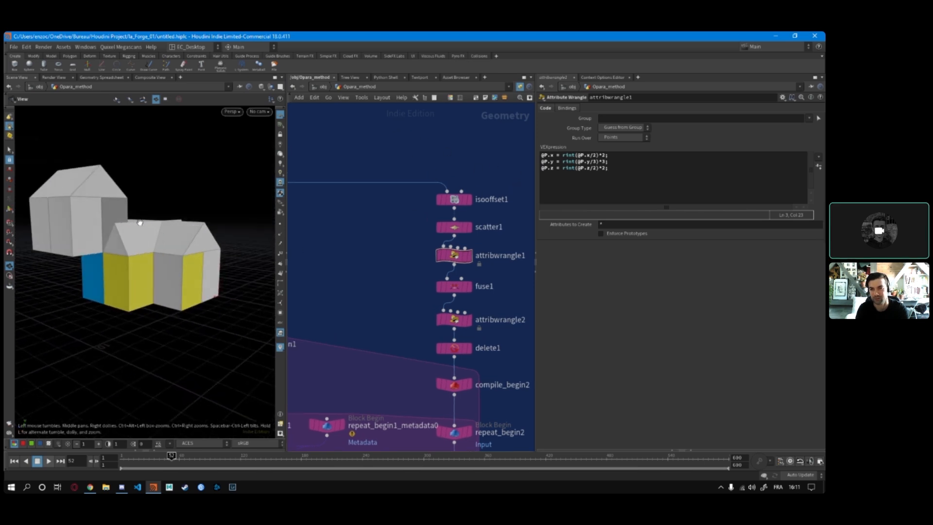
drag(396, 222, 480, 233)
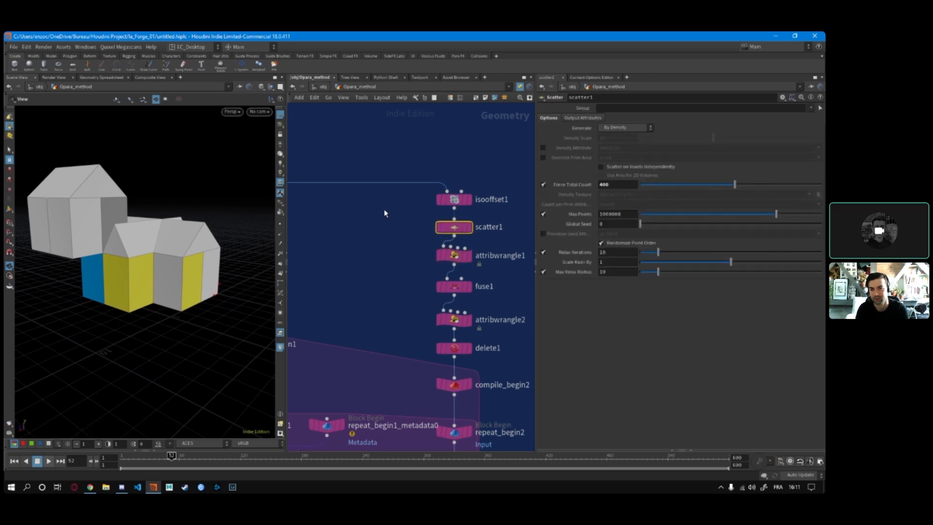
drag(380, 239, 486, 262)
click(479, 321)
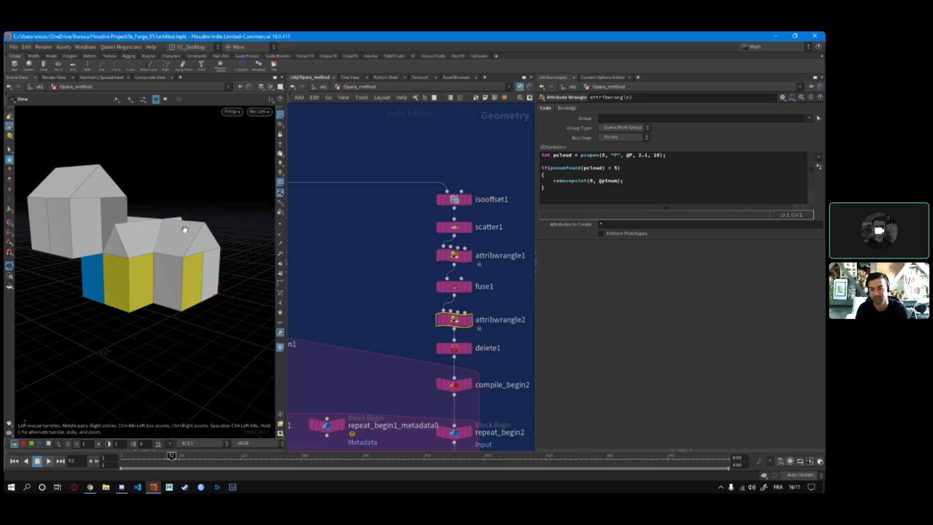
Examine the three rint snapping expressions of attribwrangle1 and the node's place between scatter1 and fuse1
scroll(404, 243, down, 1)
middle_drag(396, 249, 495, 316)
scroll(379, 236, up, 1)
scroll(379, 236, up, 1)
middle_drag(369, 207, 323, 225)
scroll(374, 238, down, 3)
middle_drag(414, 297, 343, 278)
scroll(341, 295, up, 1)
scroll(341, 295, up, 2)
click(485, 293)
middle_drag(412, 334, 335, 276)
click(412, 269)
key(ctrl+a)
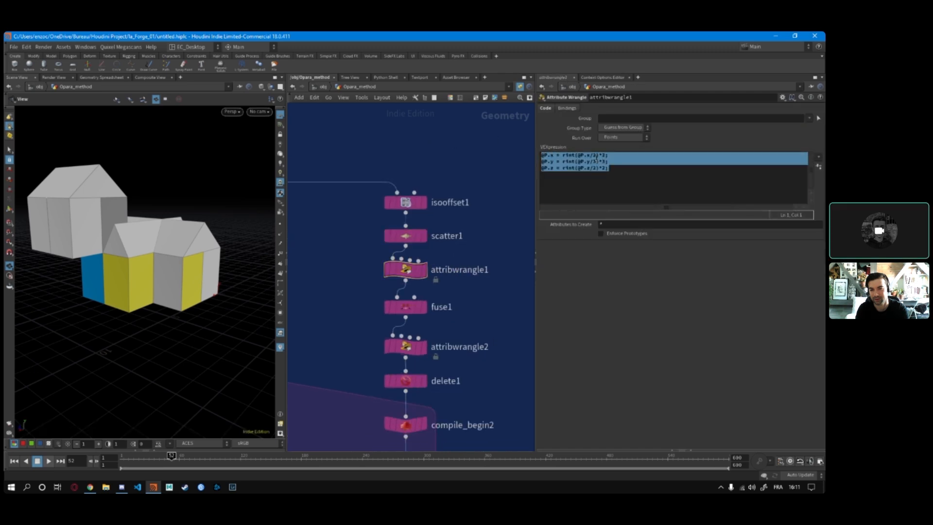
click(590, 186)
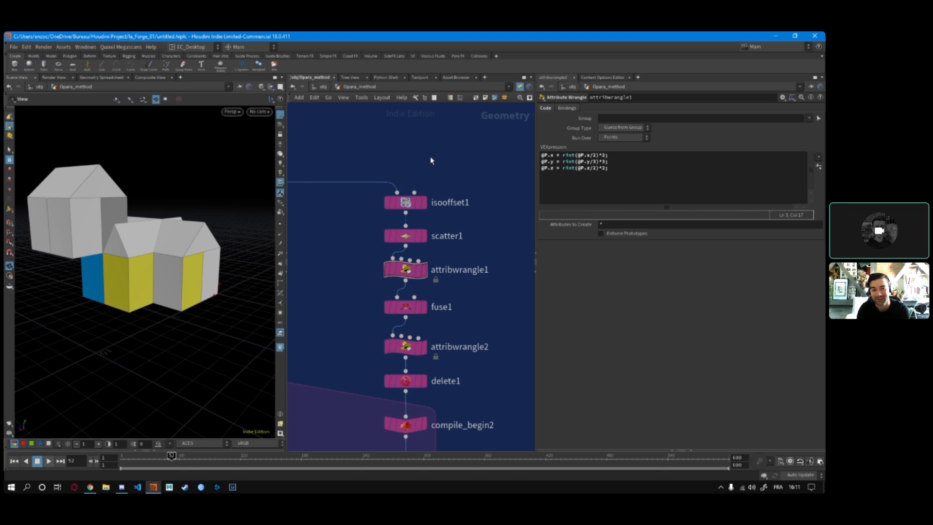
Trace the branch from box1 and attribcreate1 into the isooffset1 chain and recheck the full attribwrangle1 expression
scroll(430, 158, down, 1)
scroll(431, 159, down, 1)
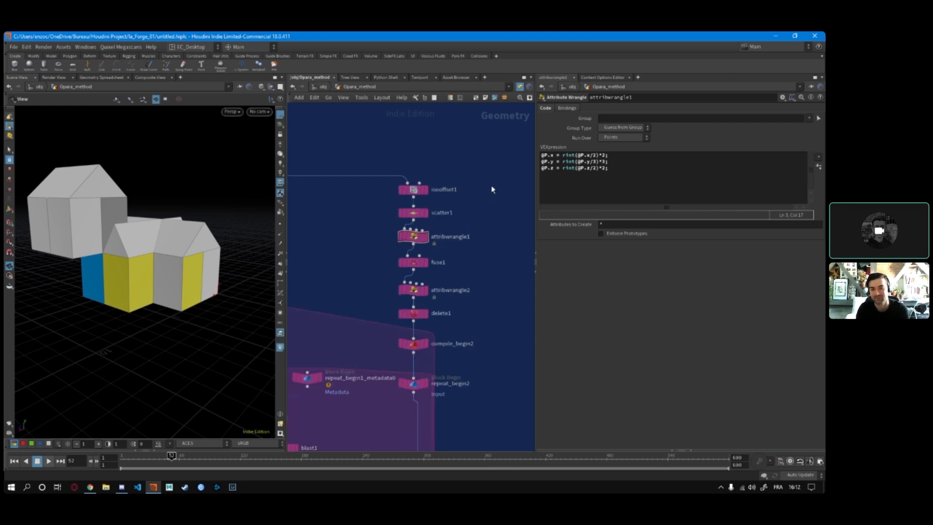
middle_drag(483, 243, 486, 239)
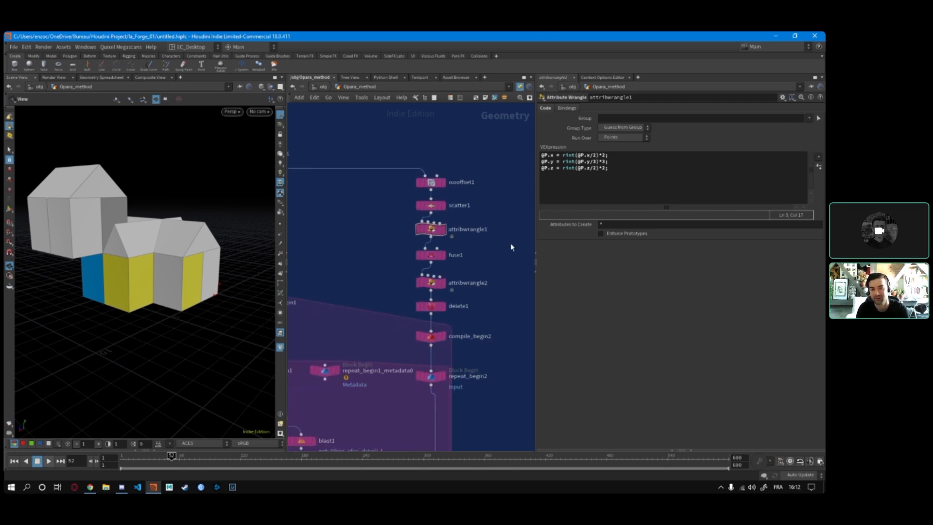
scroll(474, 268, down, 2)
scroll(344, 221, up, 3)
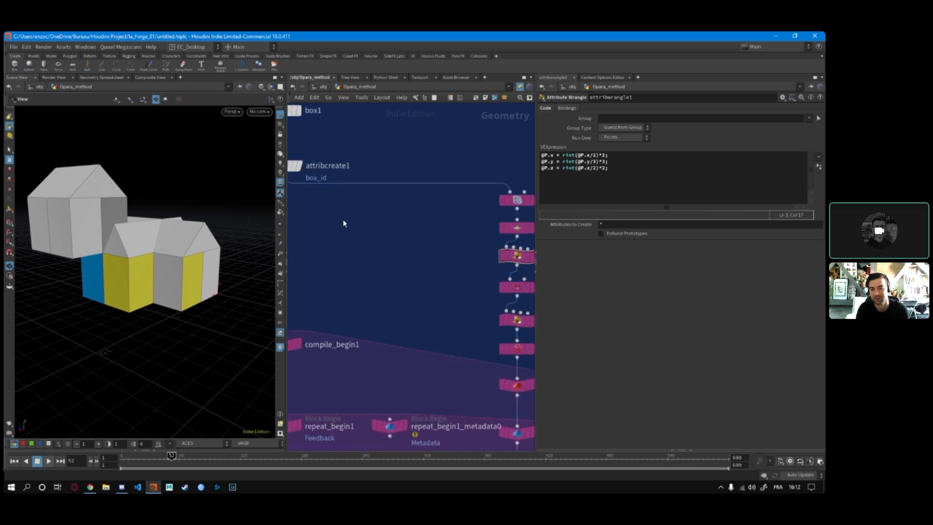
scroll(343, 222, down, 2)
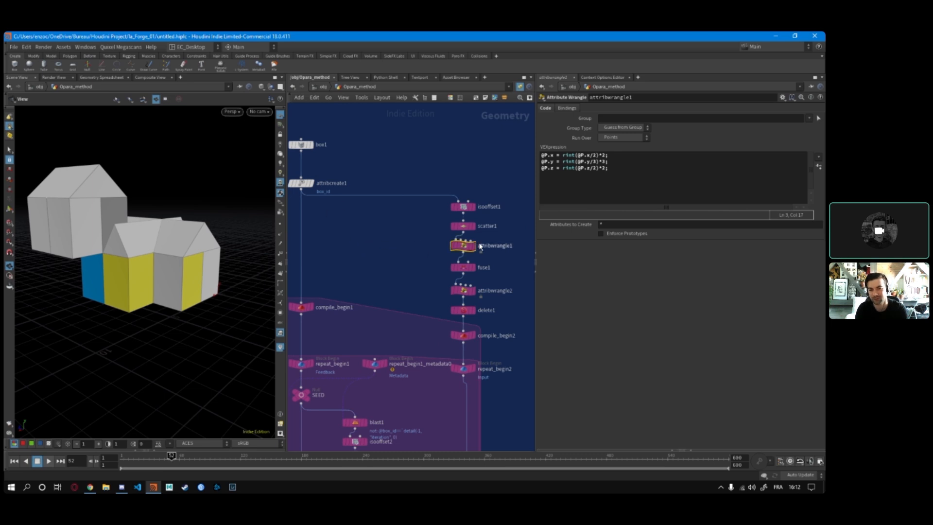
key(ctrl+a)
click(607, 184)
click(467, 156)
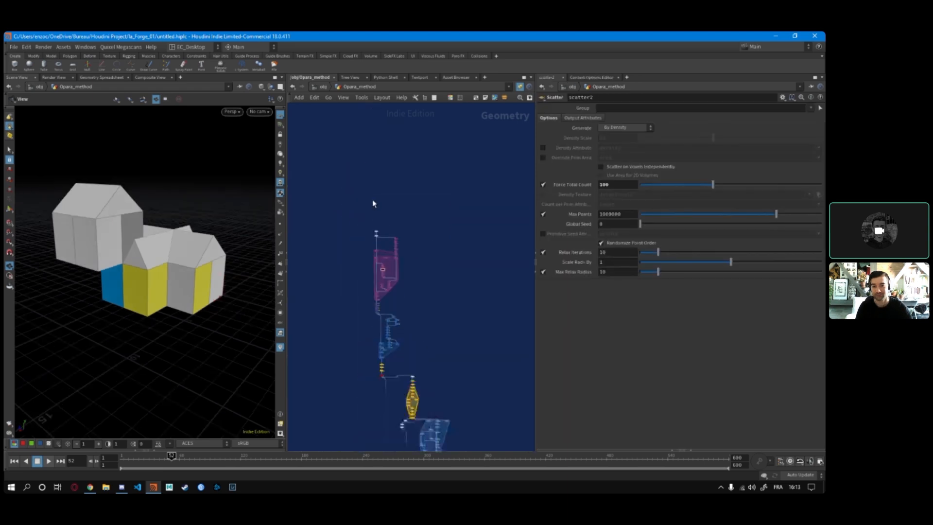
Return from the network overview to the isooffset1 chain and review the snapping settings of fuse1
scroll(373, 203, up, 10)
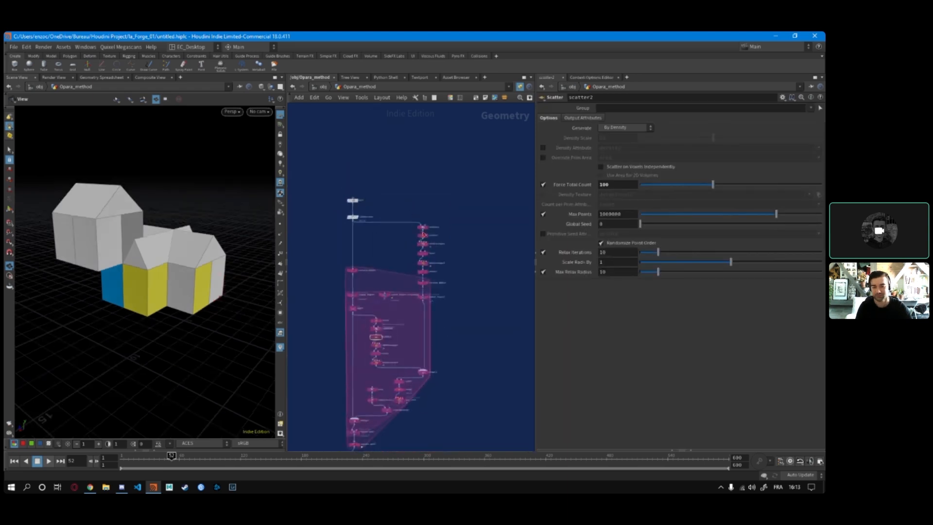
middle_drag(464, 205, 430, 193)
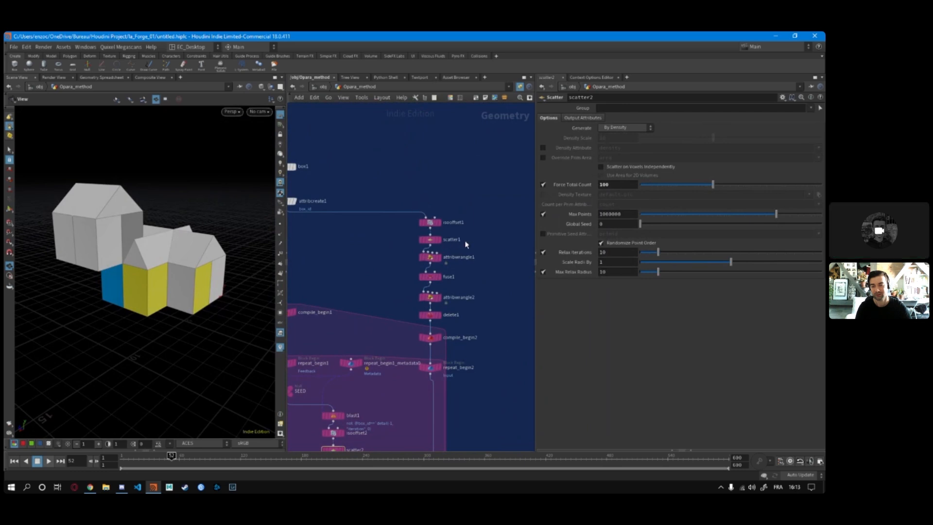
scroll(465, 241, up, 3)
drag(478, 249, 368, 232)
scroll(430, 236, down, 3)
drag(452, 280, 406, 263)
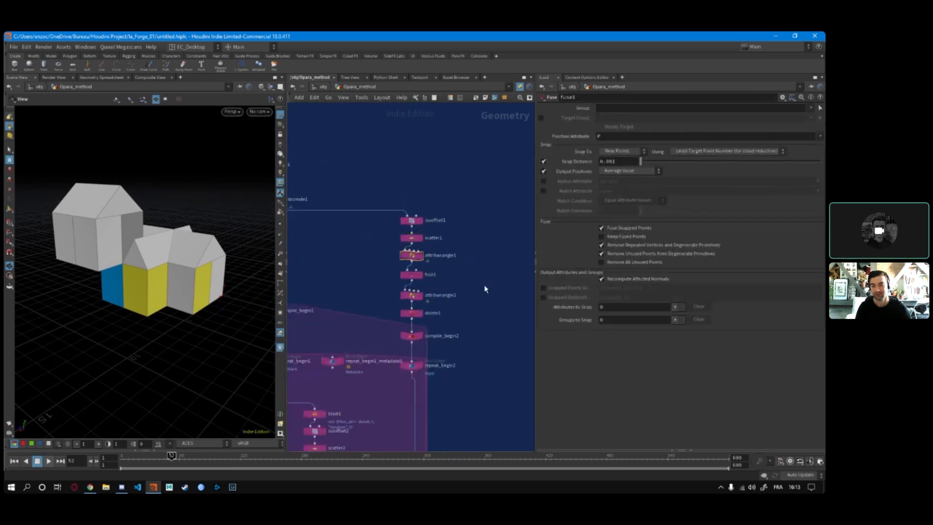
Find the green window-and-door section near the network's end and show the VEX code of check_for_no_windows
scroll(485, 288, down, 2)
middle_drag(458, 311, 389, 181)
scroll(411, 243, down, 8)
scroll(408, 323, up, 8)
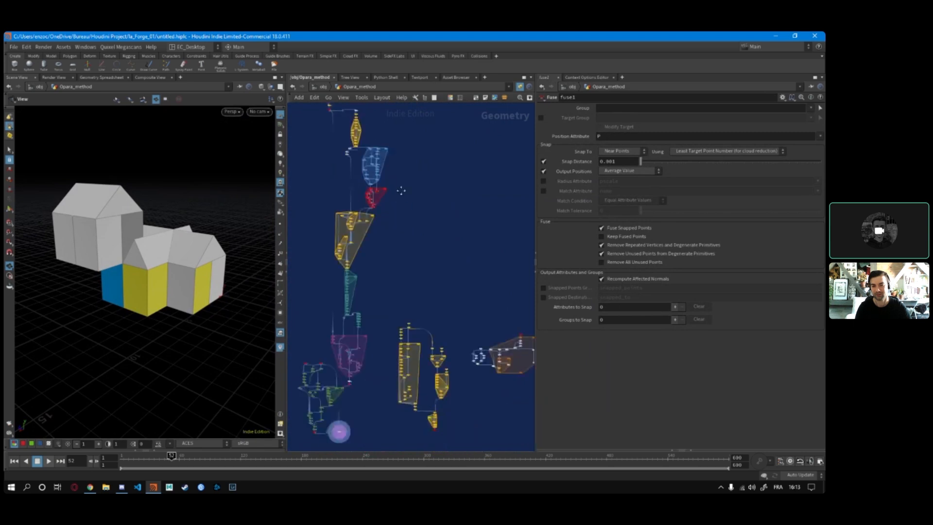
scroll(317, 358, up, 3)
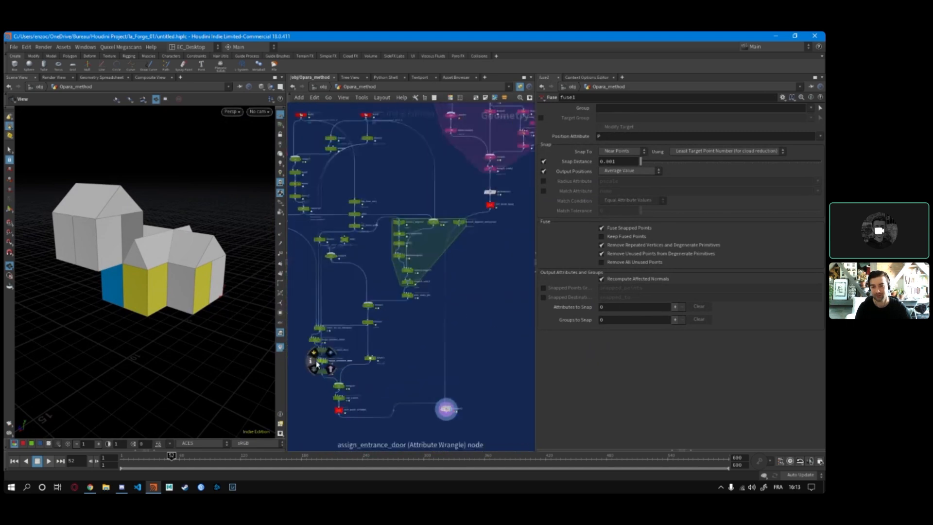
scroll(357, 370, up, 4)
middle_drag(358, 369, 421, 355)
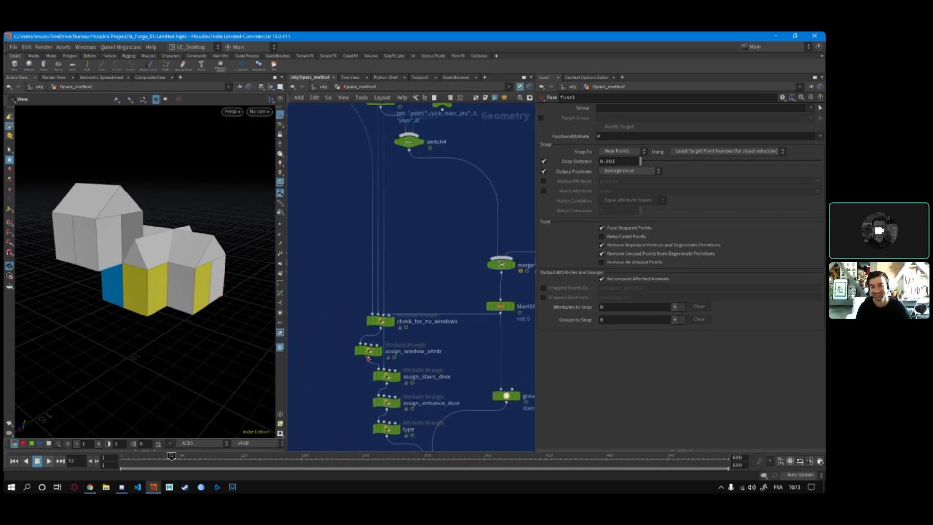
click(373, 324)
Examine the green foreach block that leads to pick_stairs_pts alongside the roof and stair checks in check_for_no_windows
scroll(592, 305, down, 6)
scroll(400, 235, down, 5)
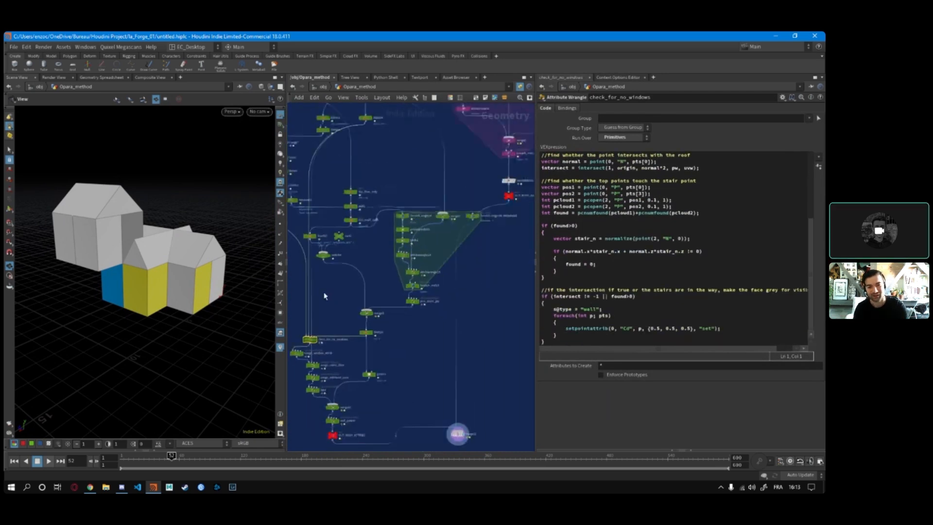
scroll(364, 314, up, 3)
scroll(364, 315, up, 1)
middle_drag(343, 370, 368, 341)
scroll(368, 341, up, 1)
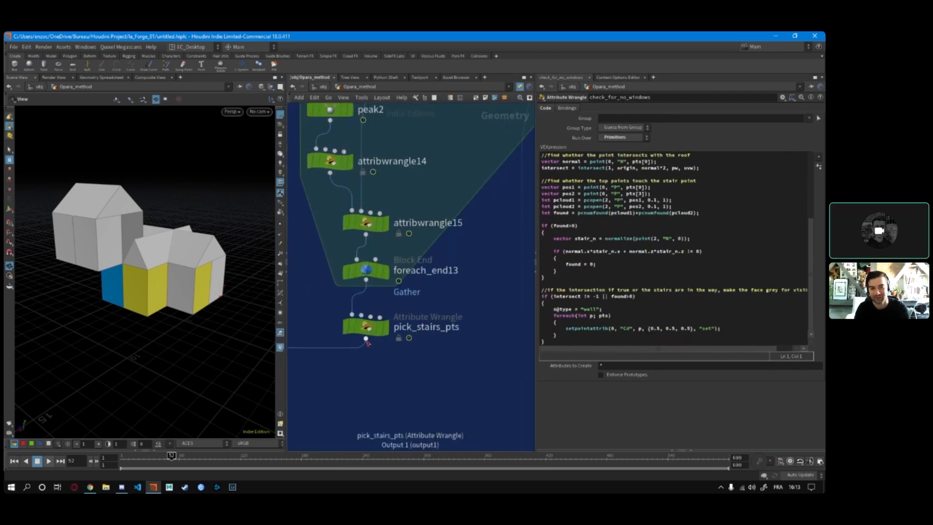
scroll(391, 372, down, 1)
scroll(392, 358, down, 1)
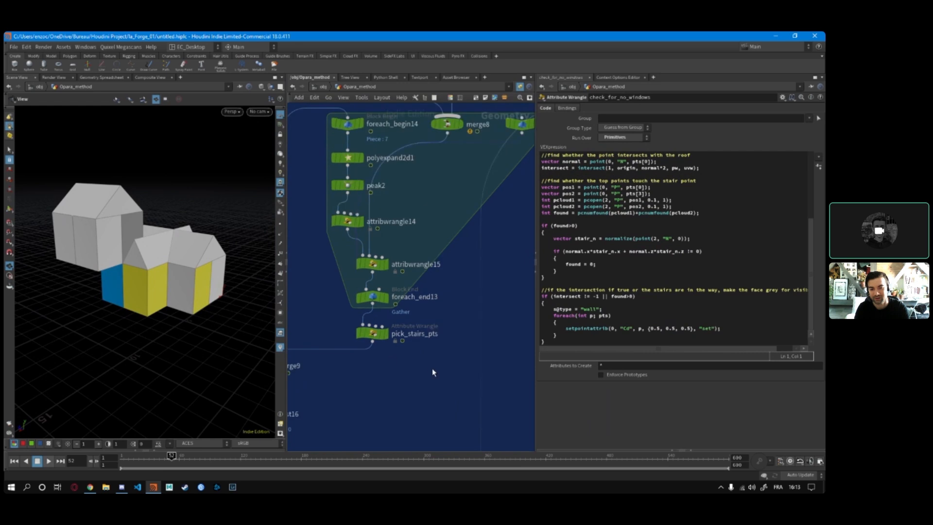
Trace the roof branch from foreach_end12 through OUT_ROOF_BASE to foreach_begin14_metadata1
middle_drag(433, 369, 271, 365)
scroll(358, 331, down, 2)
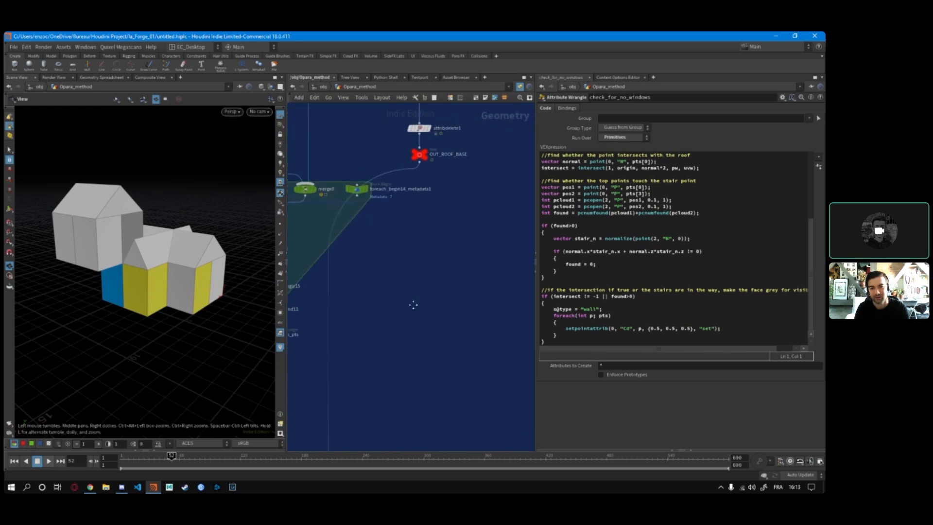
middle_drag(449, 202, 424, 277)
scroll(424, 277, down, 1)
scroll(396, 211, up, 2)
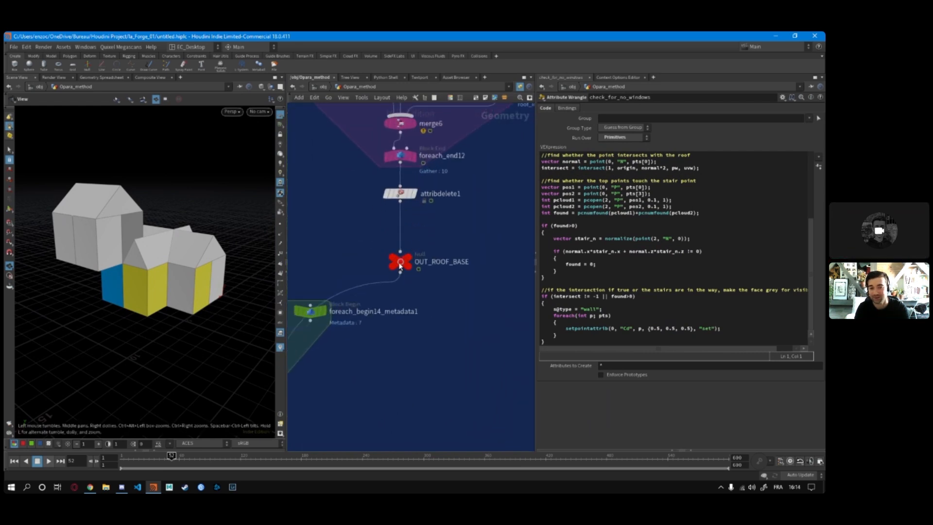
Survey the whole Opara_method network and inspect the OUT_SUPPORT null at the end of the separate yellow section
scroll(436, 341, down, 3)
scroll(437, 343, down, 5)
middle_drag(432, 361, 359, 358)
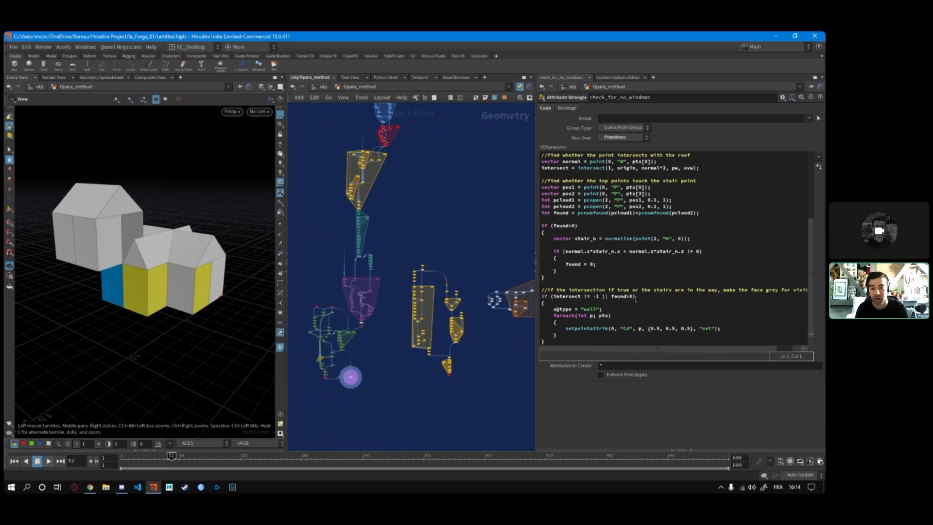
scroll(459, 243, down, 2)
middle_drag(460, 244, 412, 279)
scroll(417, 303, up, 1)
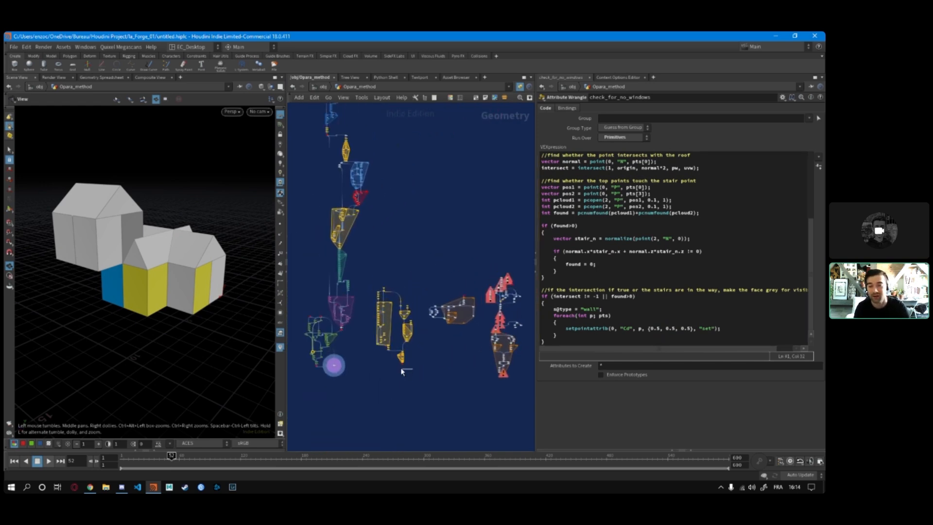
drag(401, 368, 395, 365)
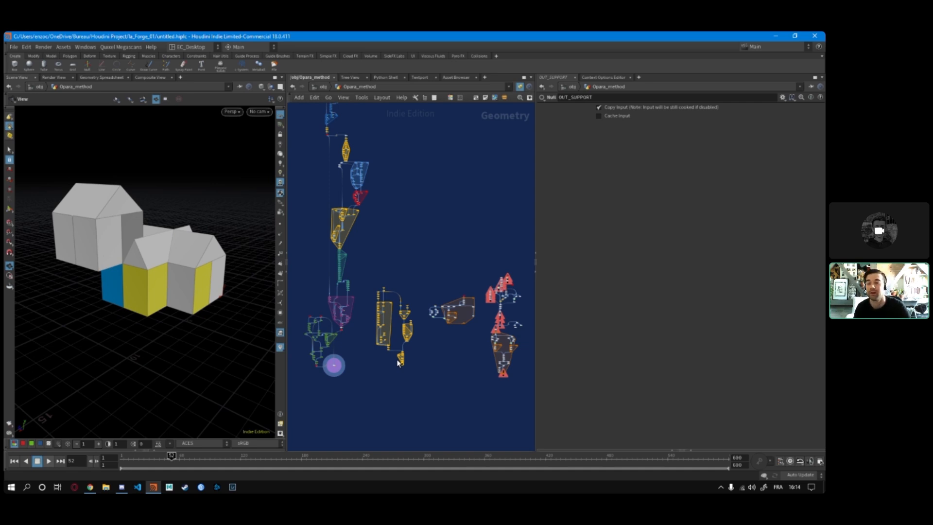
middle_drag(426, 224, 425, 289)
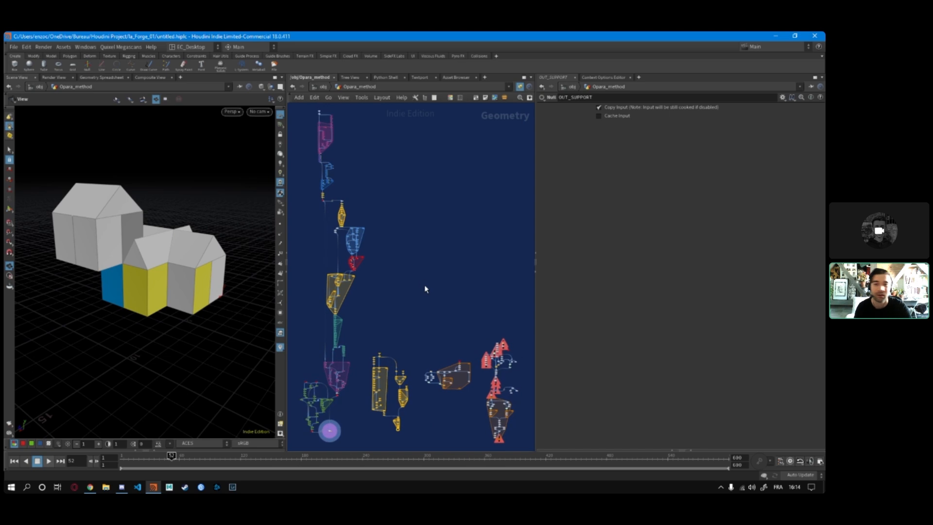